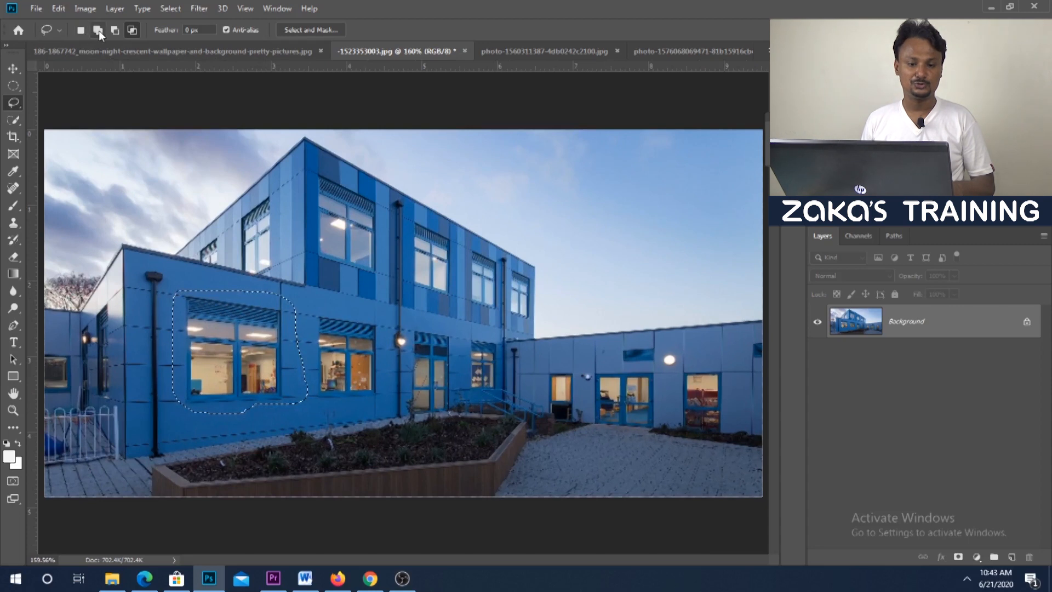
Add a freehand area reaching up over the roof edge to the window's lasso selection and subtract it again.
left_click(99, 30)
mouse_move(147, 332)
left_mouse_down()
mouse_move(135, 258)
mouse_move(225, 261)
left_mouse_up()
left_click_drag(186, 339, 182, 338)
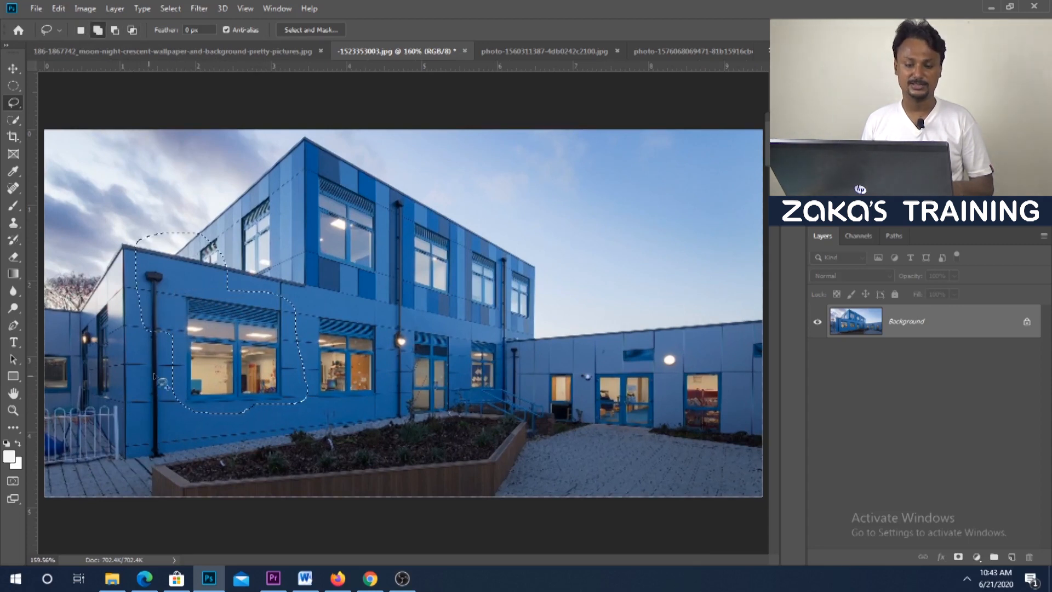
left_click(115, 31)
mouse_move(255, 226)
left_mouse_down()
mouse_move(227, 290)
mouse_move(152, 329)
mouse_move(112, 315)
mouse_move(125, 218)
mouse_move(226, 198)
mouse_move(256, 233)
left_mouse_up()
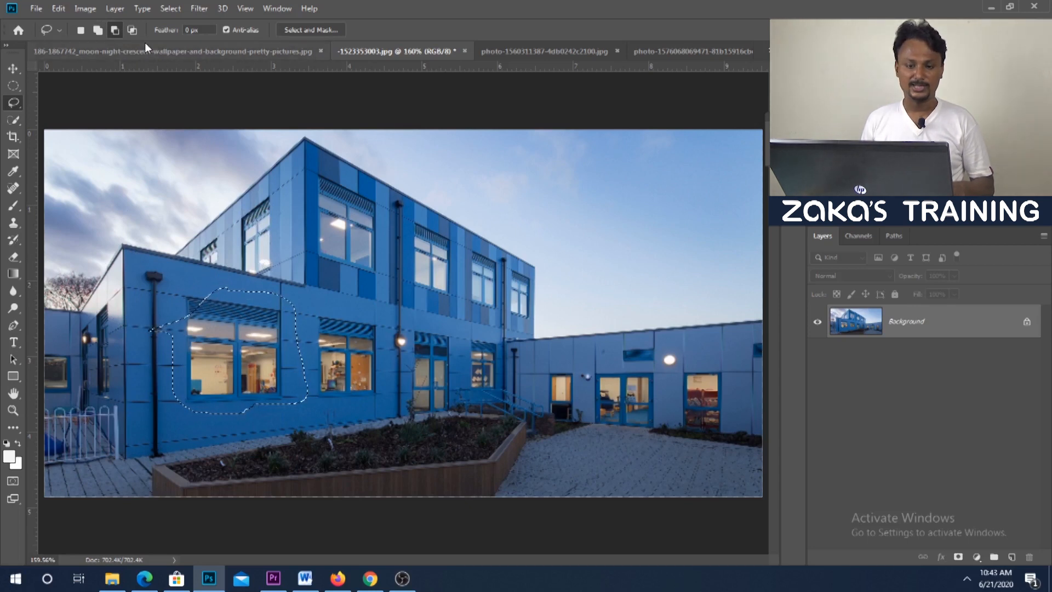
Intersect the lasso selection with a freehand area so only its right half around the window remains, and deselect it.
left_click(132, 30)
mouse_move(225, 248)
left_mouse_down()
mouse_move(244, 290)
mouse_move(246, 389)
mouse_move(261, 432)
mouse_move(330, 407)
mouse_move(315, 284)
mouse_move(226, 249)
left_mouse_up()
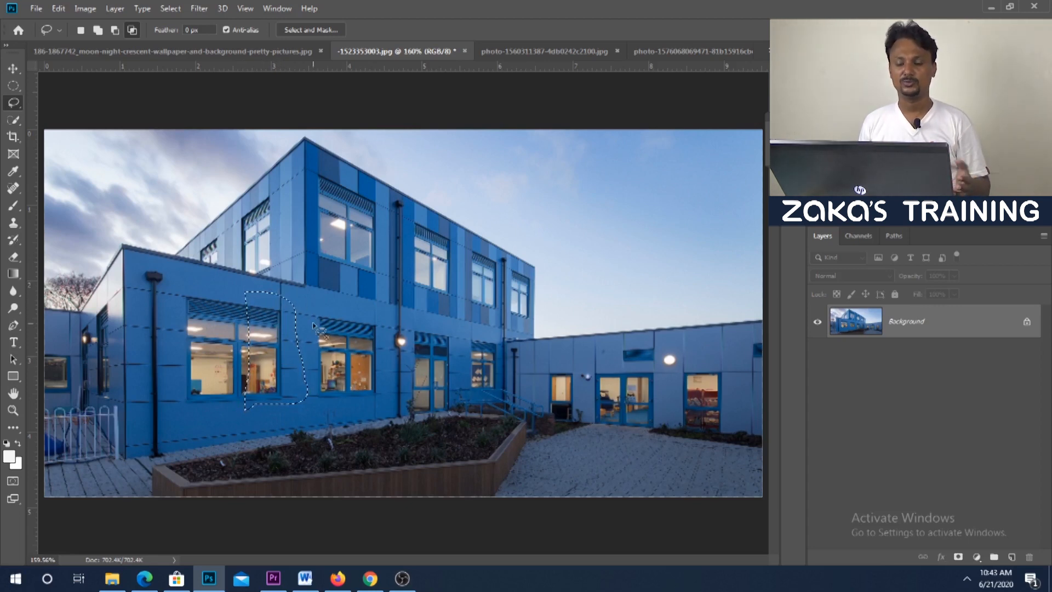
right_click(271, 317)
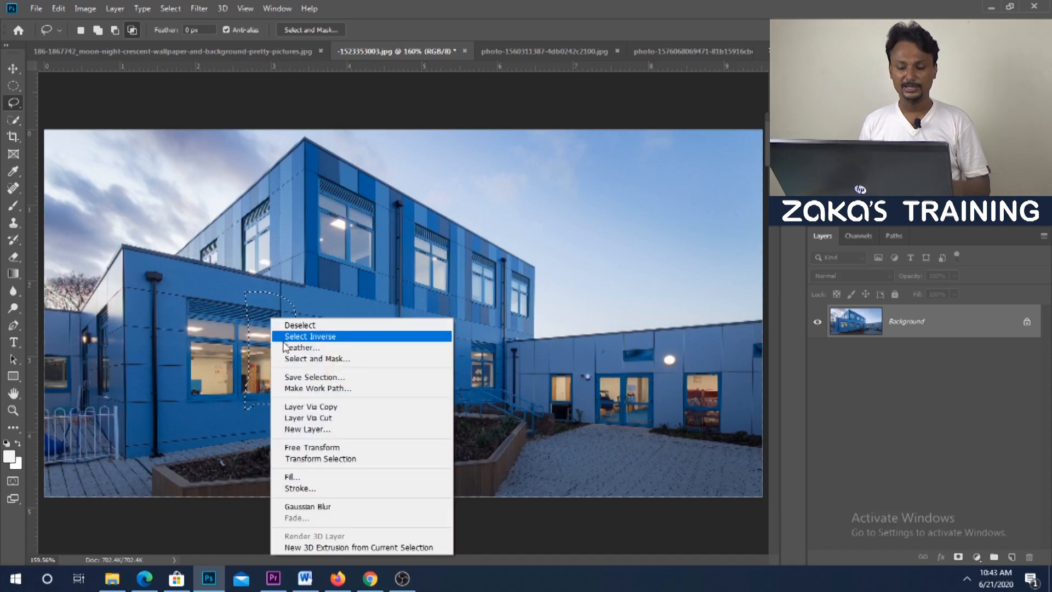
left_click(329, 325)
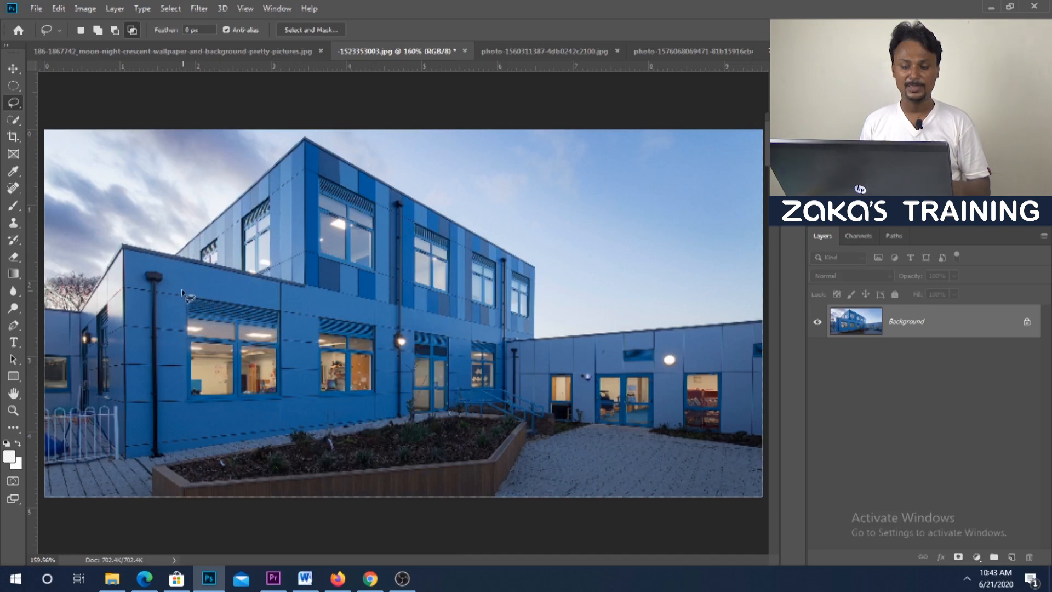
Draw a freehand lasso selection around the large lower-left window and copy it to a new layer.
mouse_move(174, 292)
left_mouse_down()
mouse_move(260, 290)
mouse_move(286, 312)
mouse_move(297, 386)
mouse_move(238, 420)
mouse_move(168, 382)
mouse_move(180, 325)
mouse_move(168, 296)
mouse_move(189, 287)
left_mouse_up()
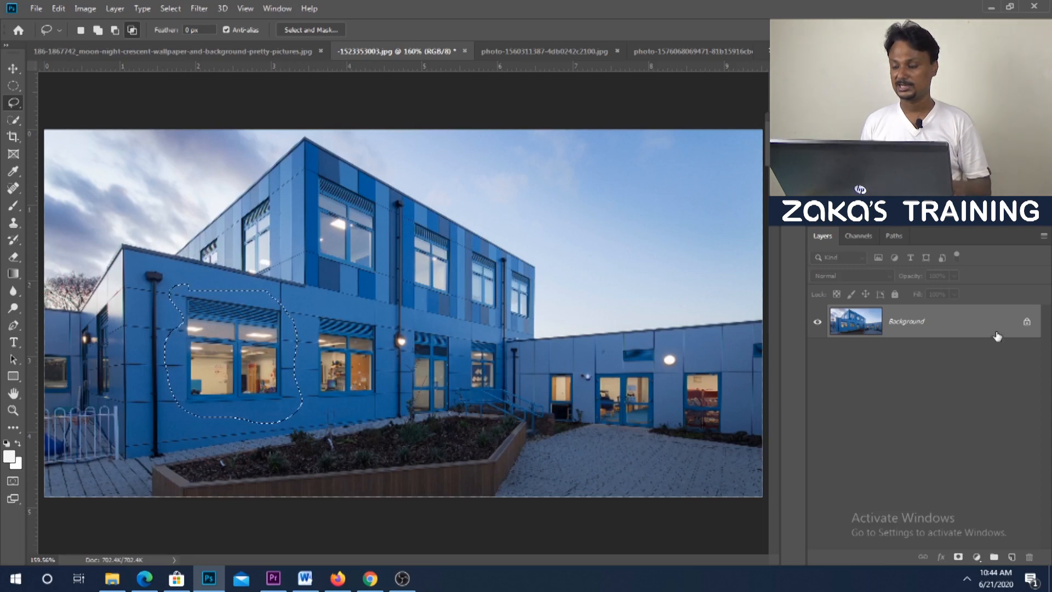
right_click(252, 307)
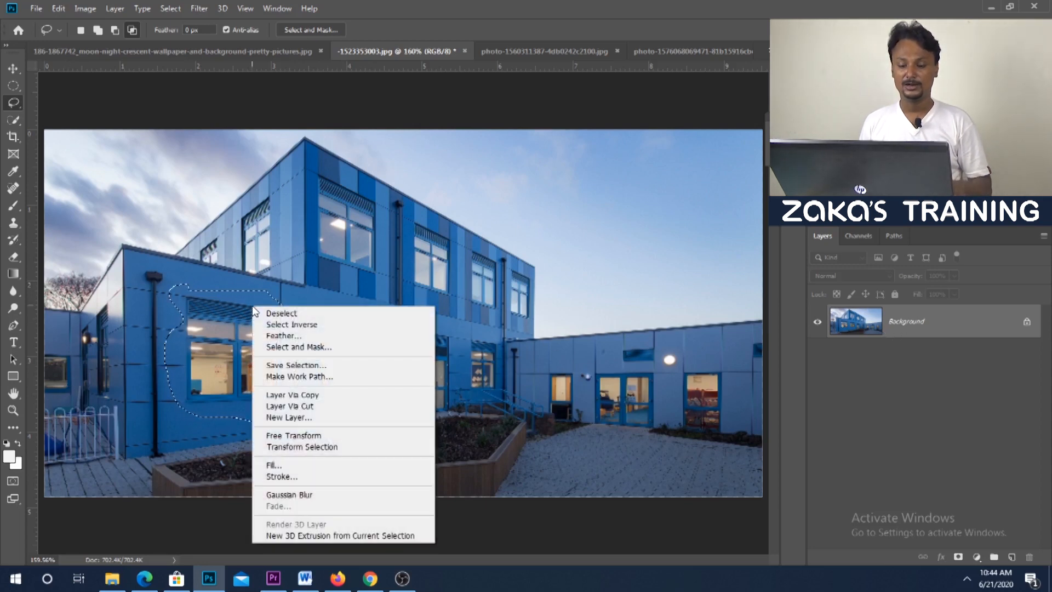
left_click(339, 395)
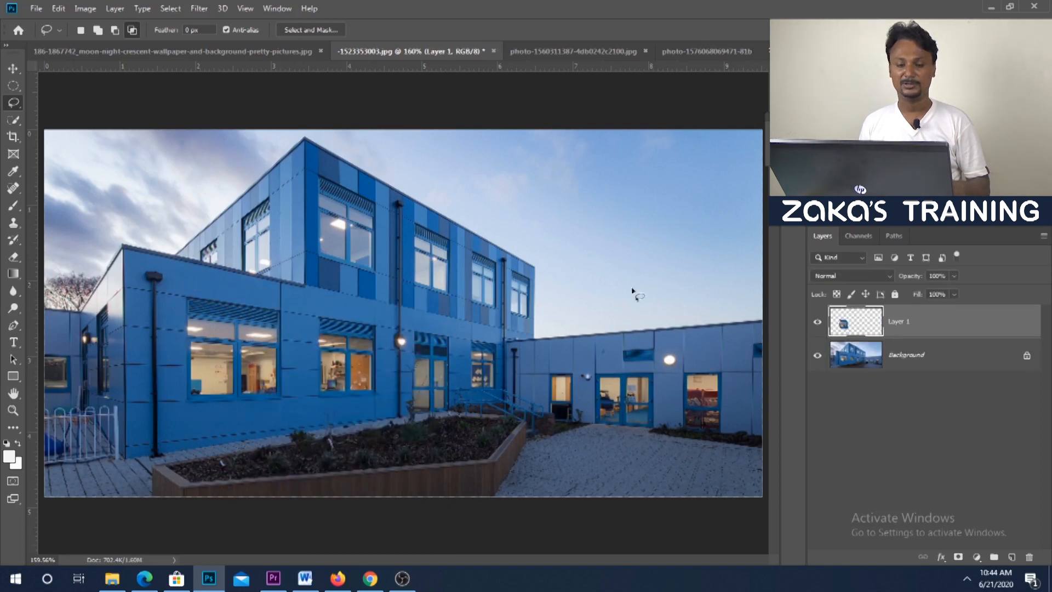
Move the copied window up into the sky beside the building, and undo both the move and the layer copy.
left_click(13, 69)
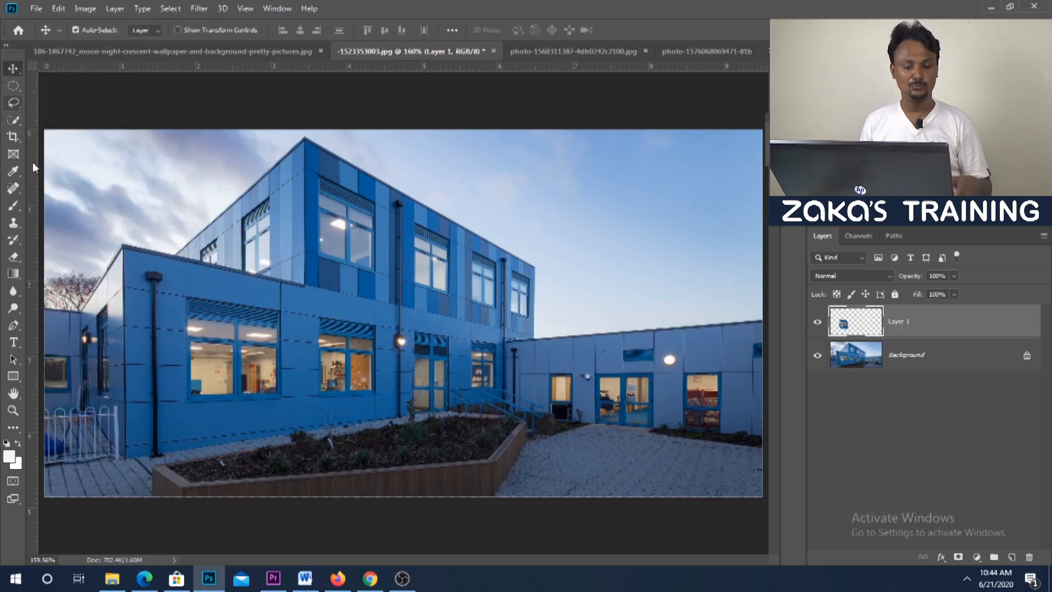
left_click_drag(223, 356, 605, 224)
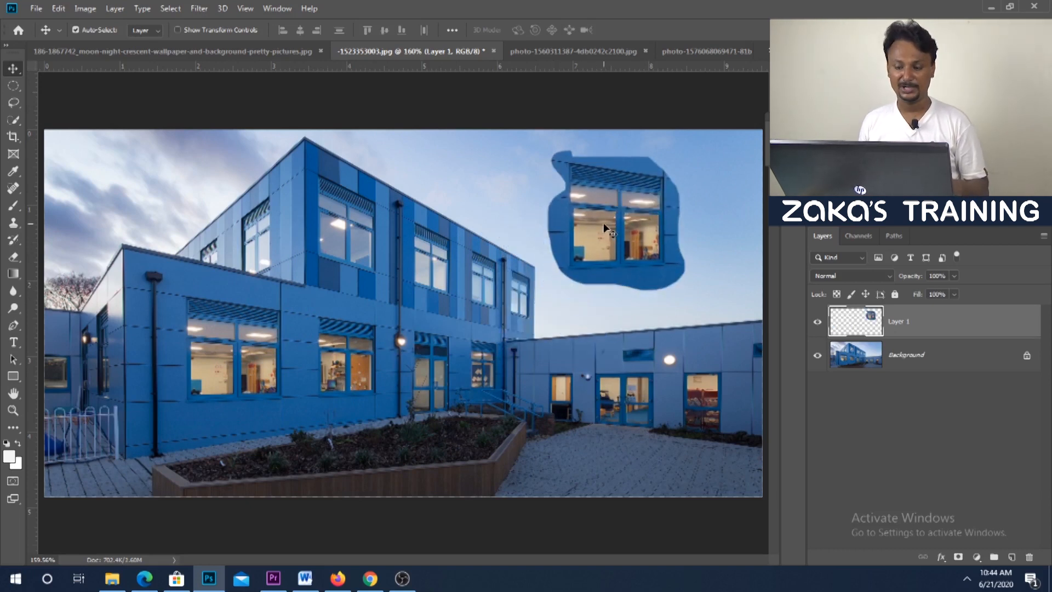
key("ctrl+z")
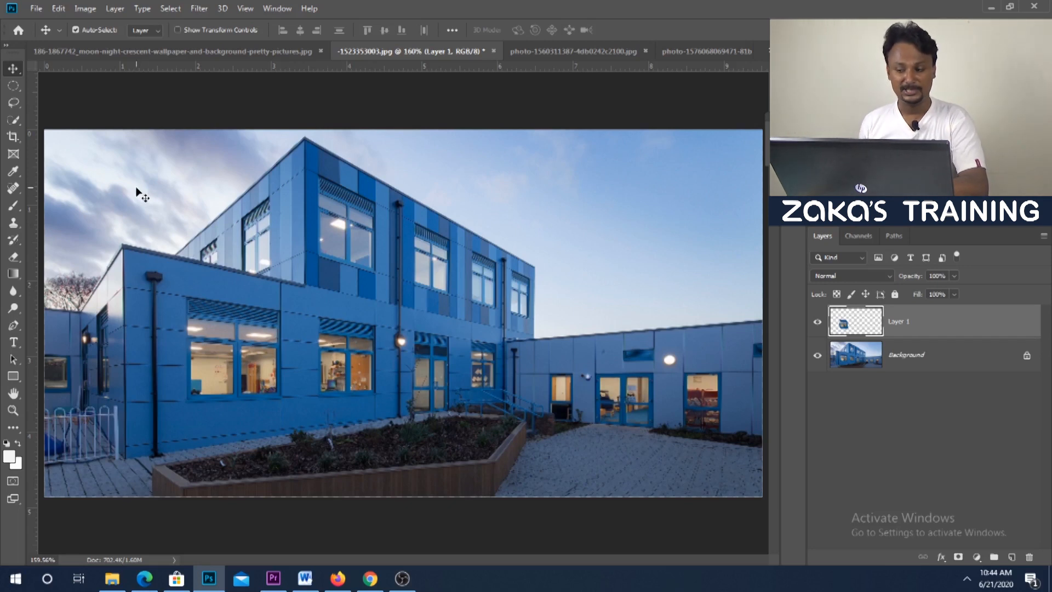
key("ctrl+z")
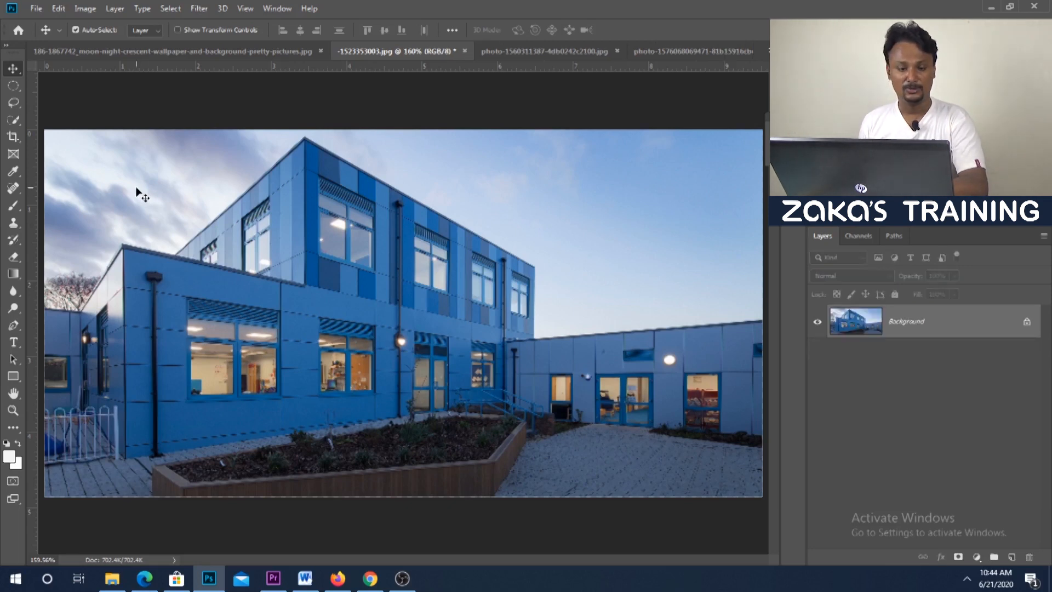
Switch from the Lasso tool to the Polygonal Lasso tool.
left_click(13, 102)
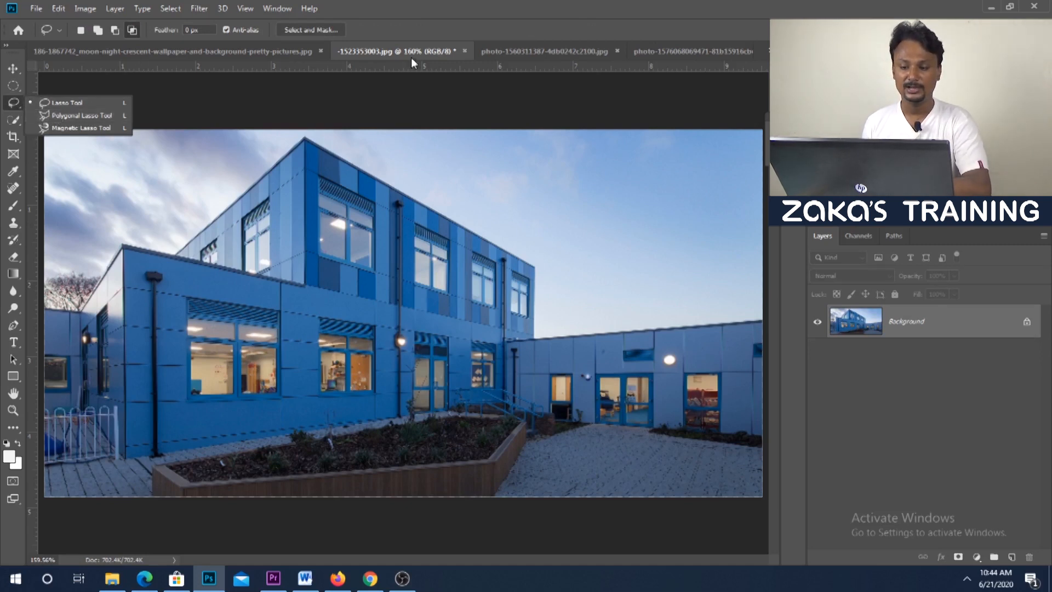
left_click(417, 30)
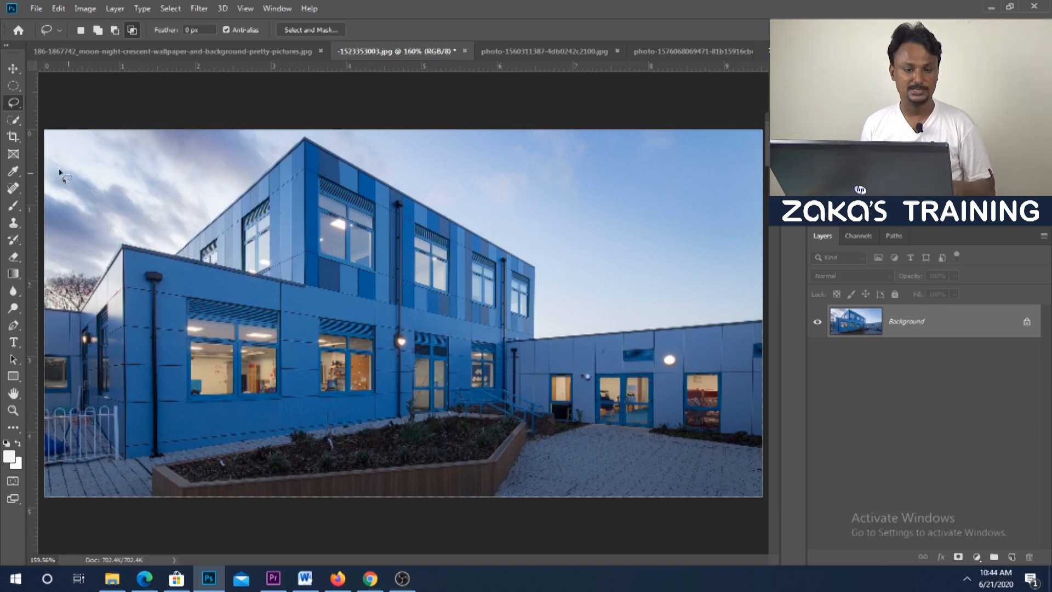
right_click(21, 103)
left_click(46, 115)
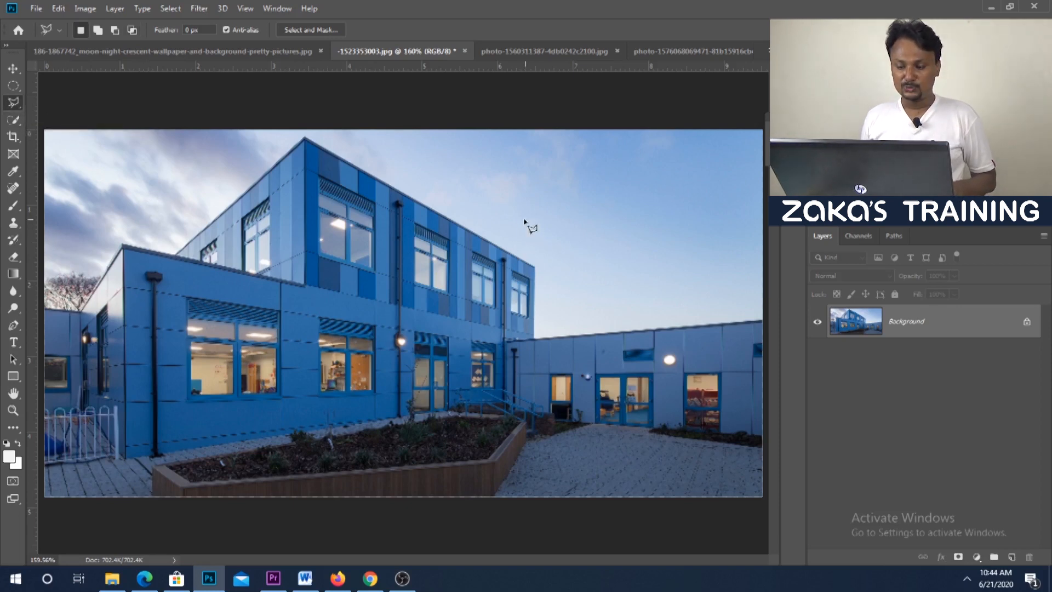
Draw an irregular polygonal selection across the sky and the building's upper floor, and deselect it.
left_click(425, 185)
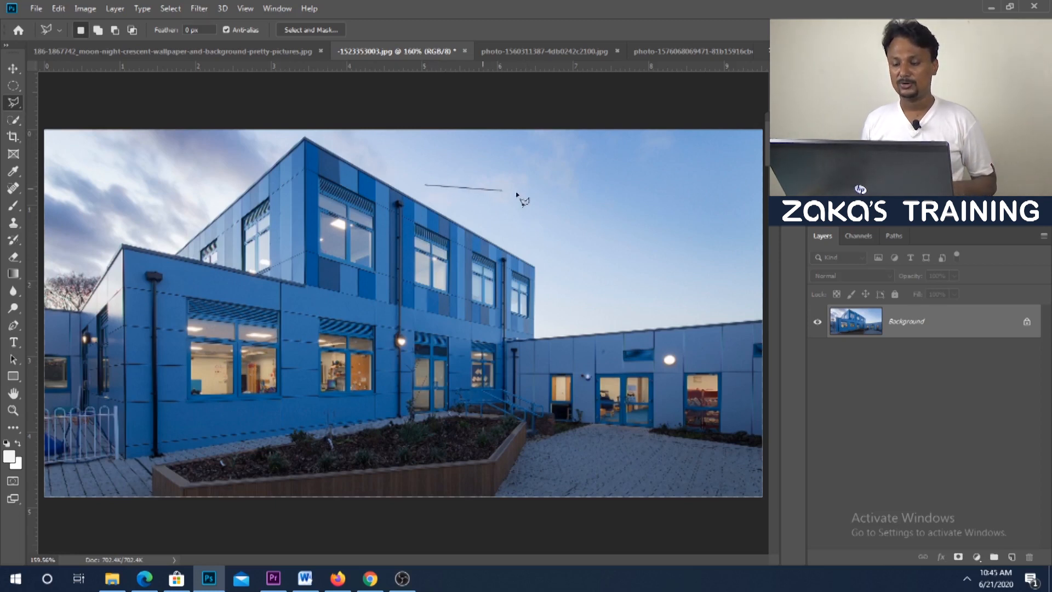
left_click(662, 164)
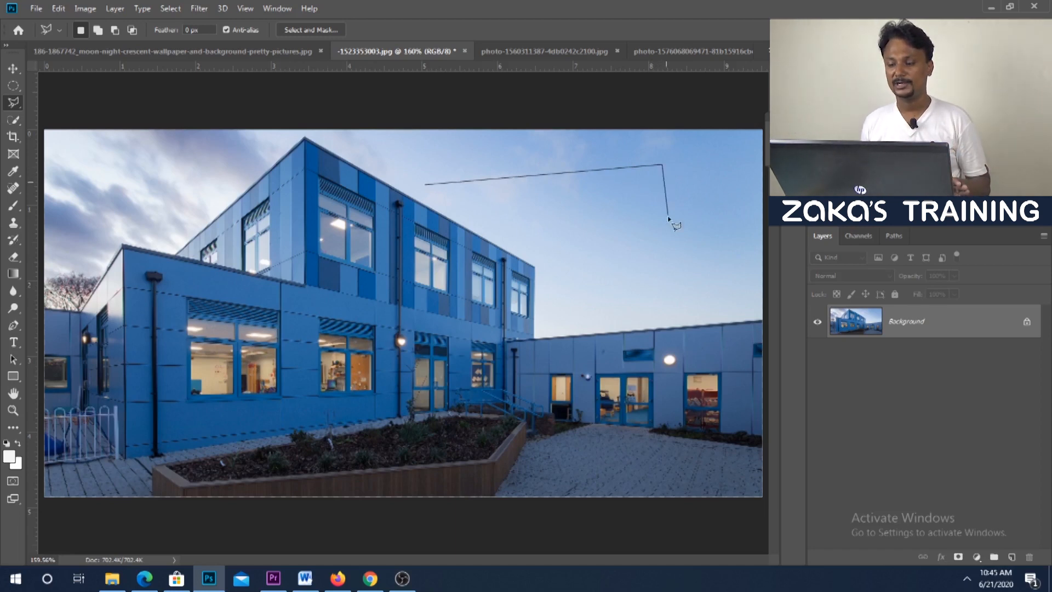
left_click(673, 250)
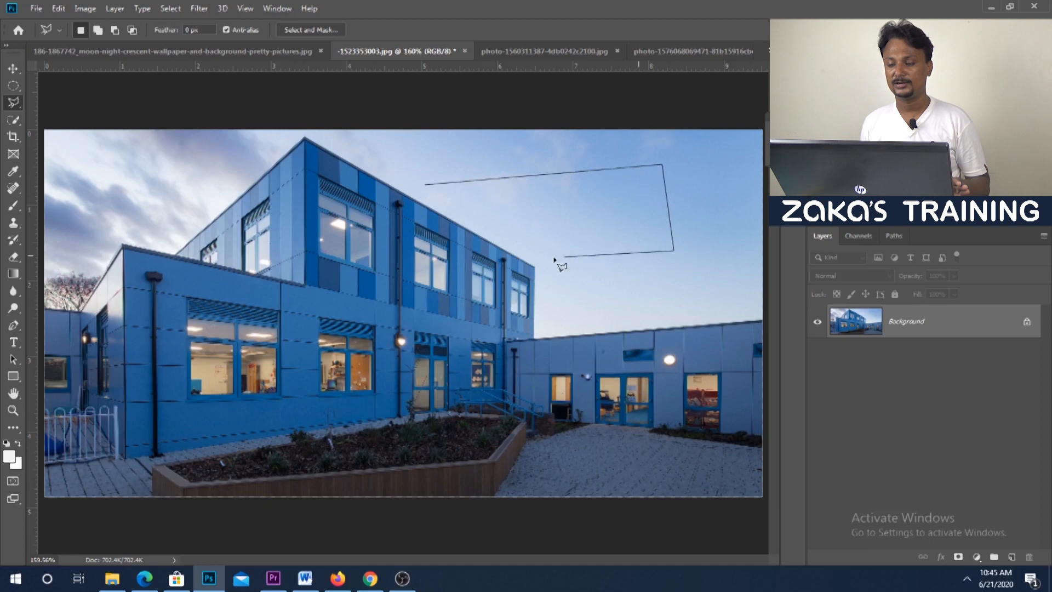
left_click(524, 217)
left_click(492, 268)
left_click(359, 240)
left_click(253, 159)
left_click(359, 145)
left_click(338, 195)
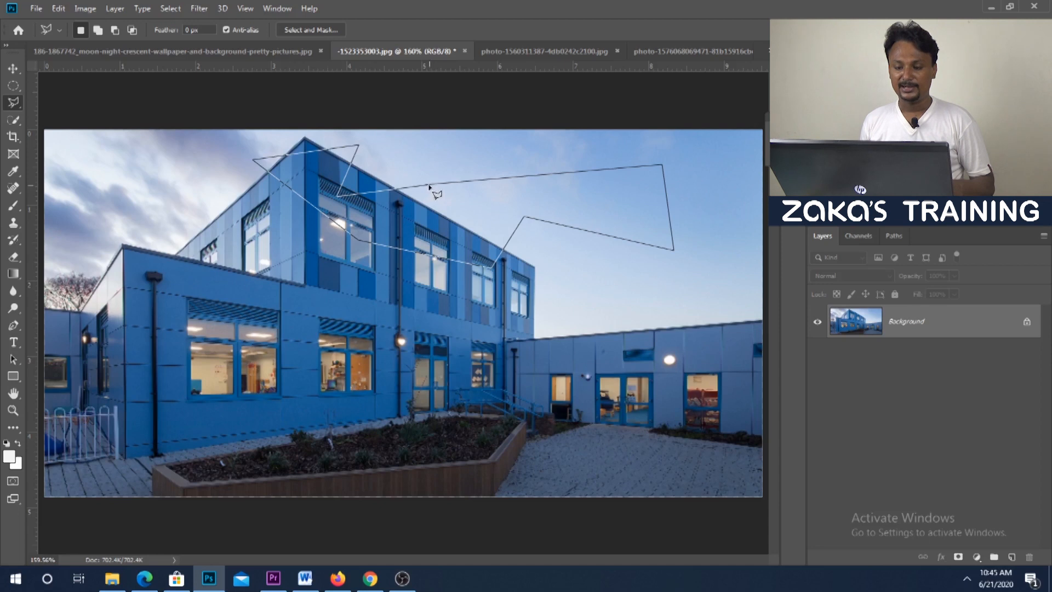
left_click(431, 187)
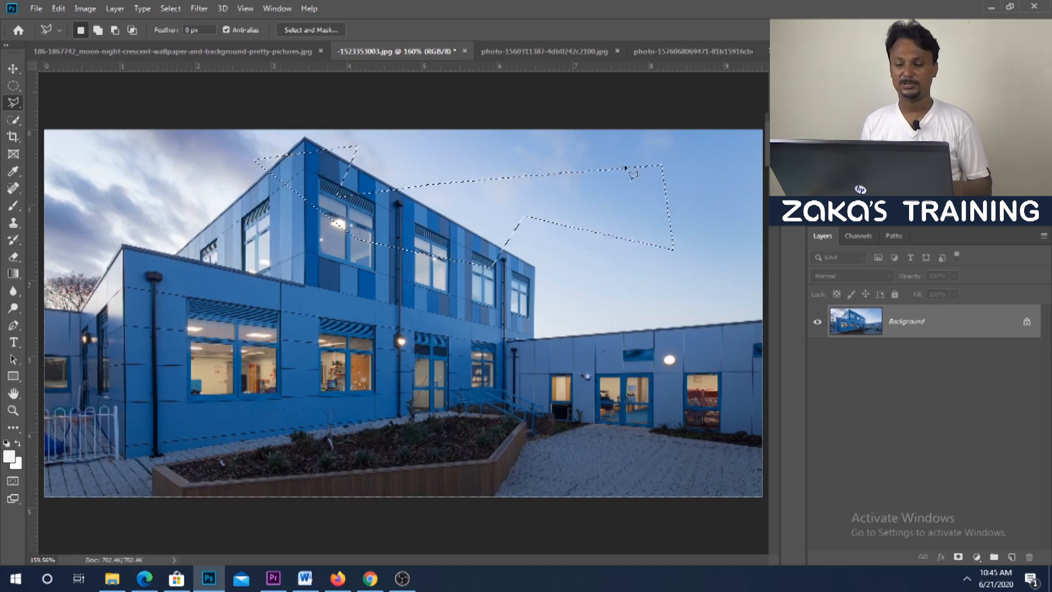
right_click(435, 196)
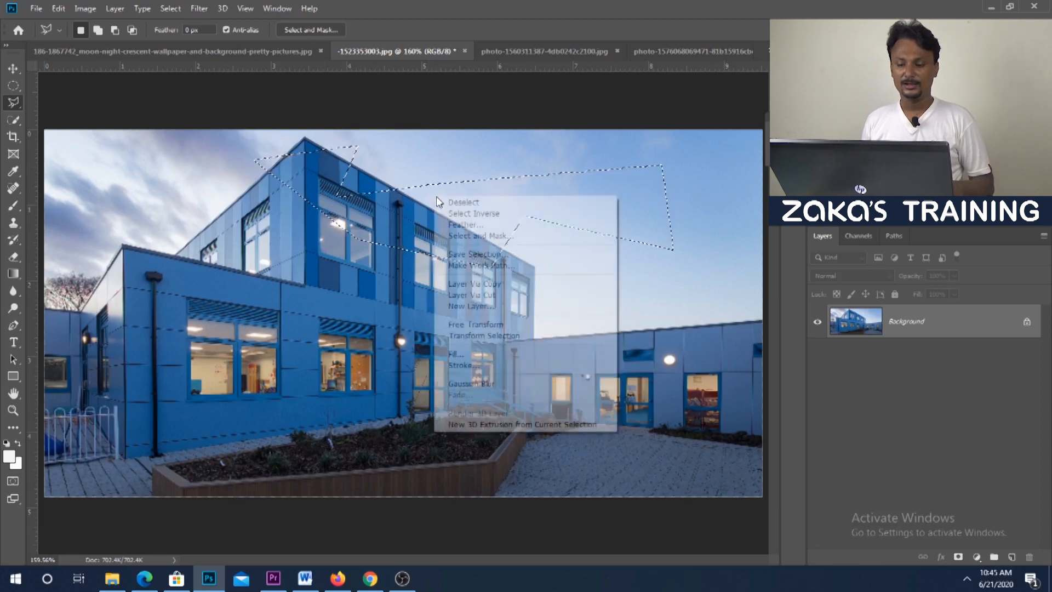
left_click(483, 203)
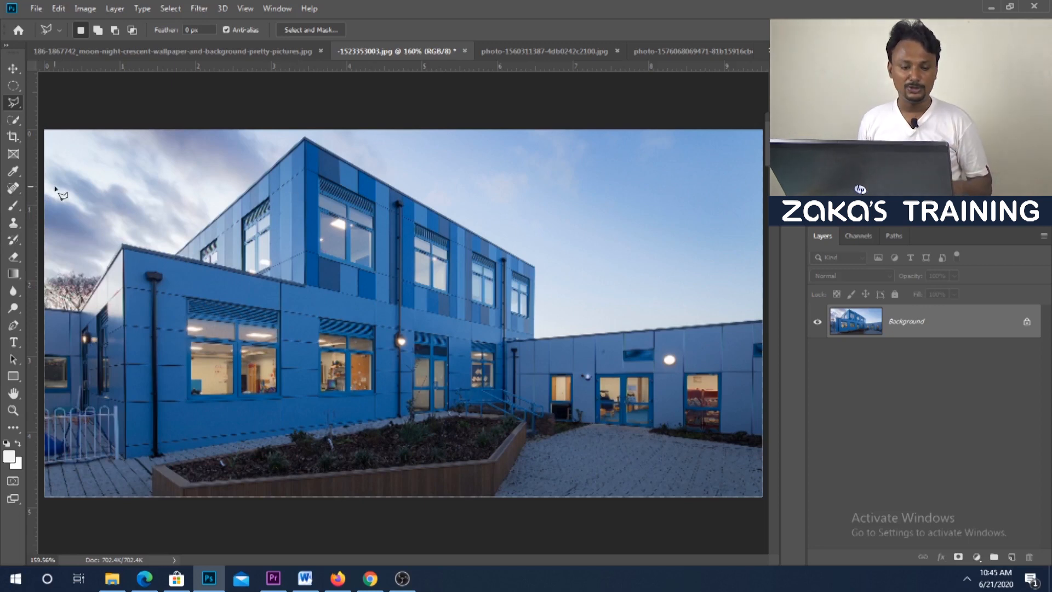
Outline the building with a closed polygonal selection along its roofline and around the photo's side and bottom edges, leaving out the sky.
left_click(44, 310)
left_click(80, 312)
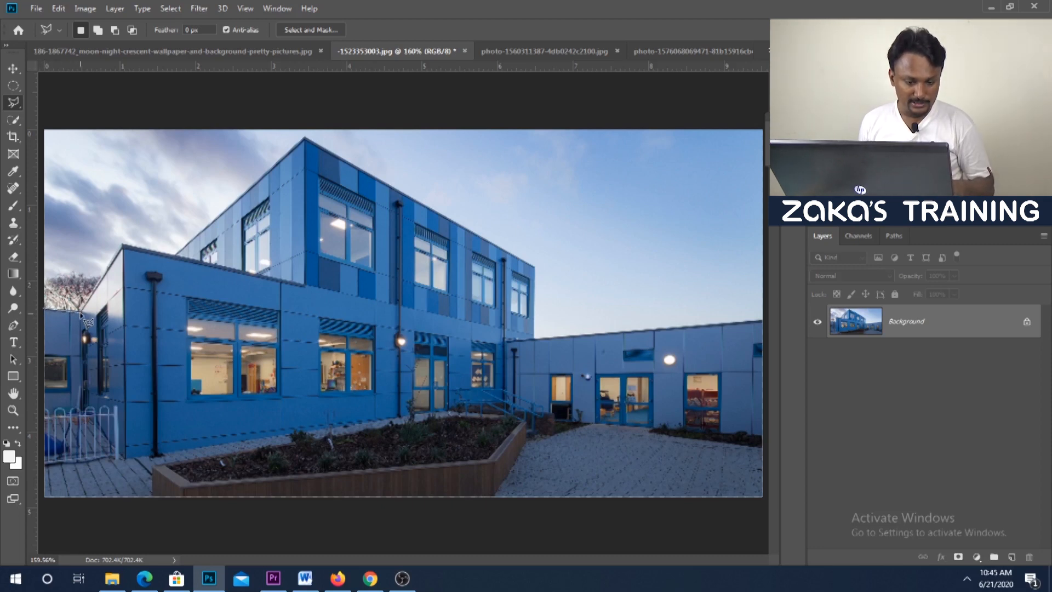
left_click(124, 247)
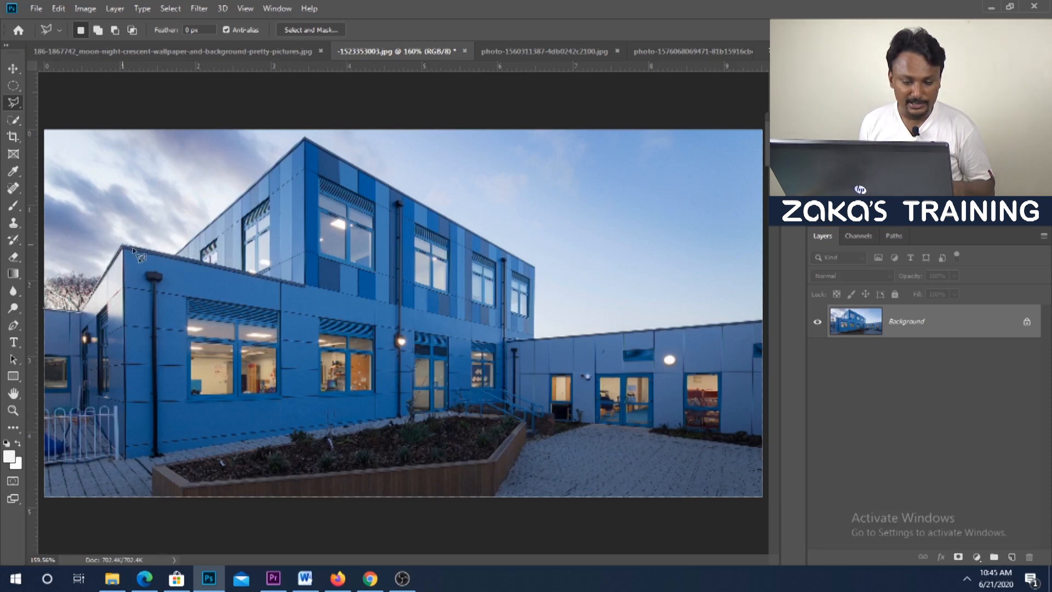
left_click(176, 256)
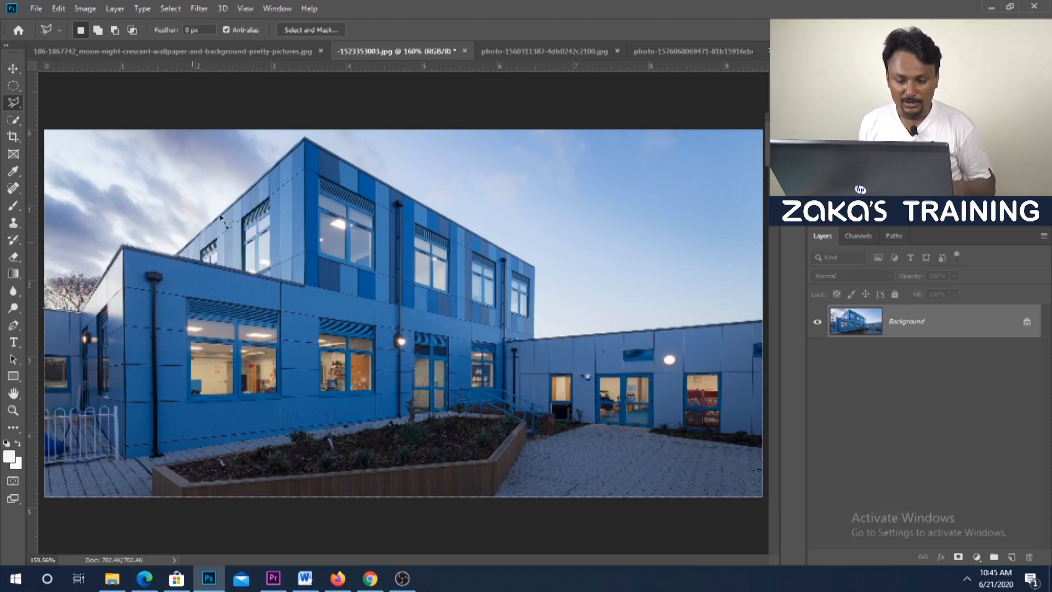
left_click(305, 138)
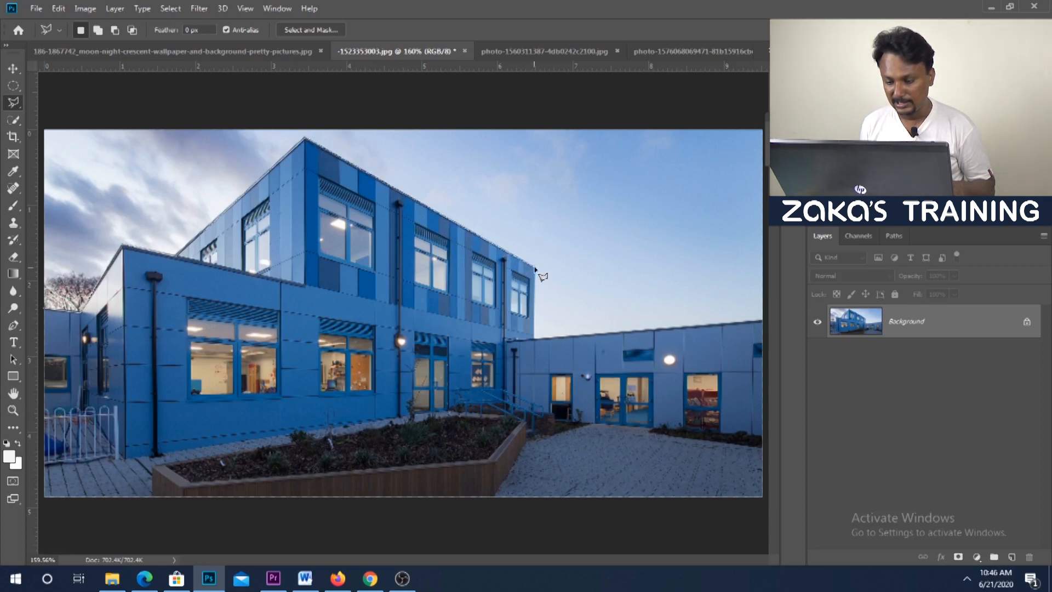
left_click(535, 268)
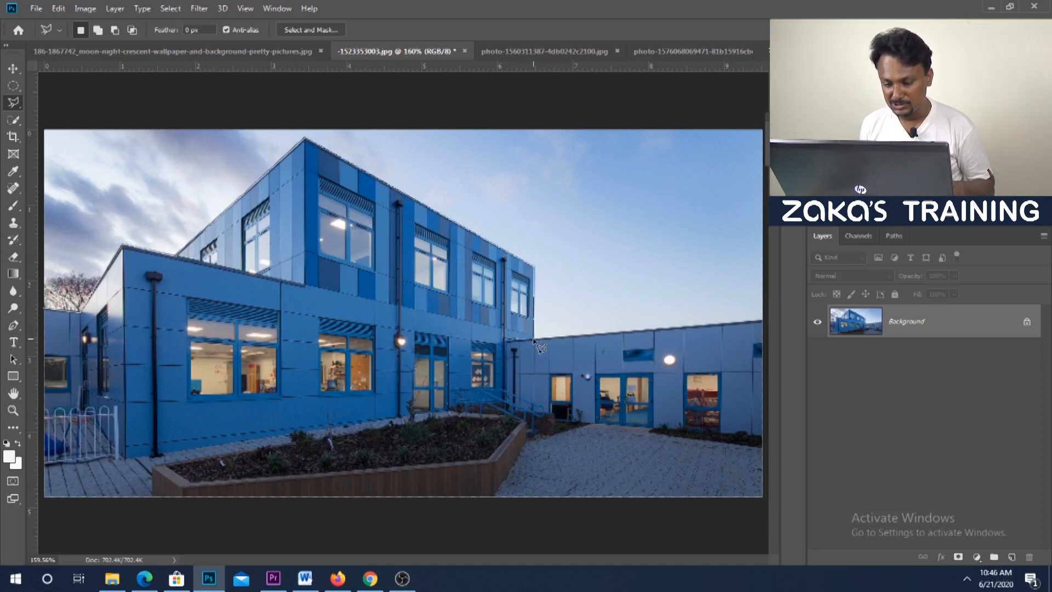
left_click(533, 340)
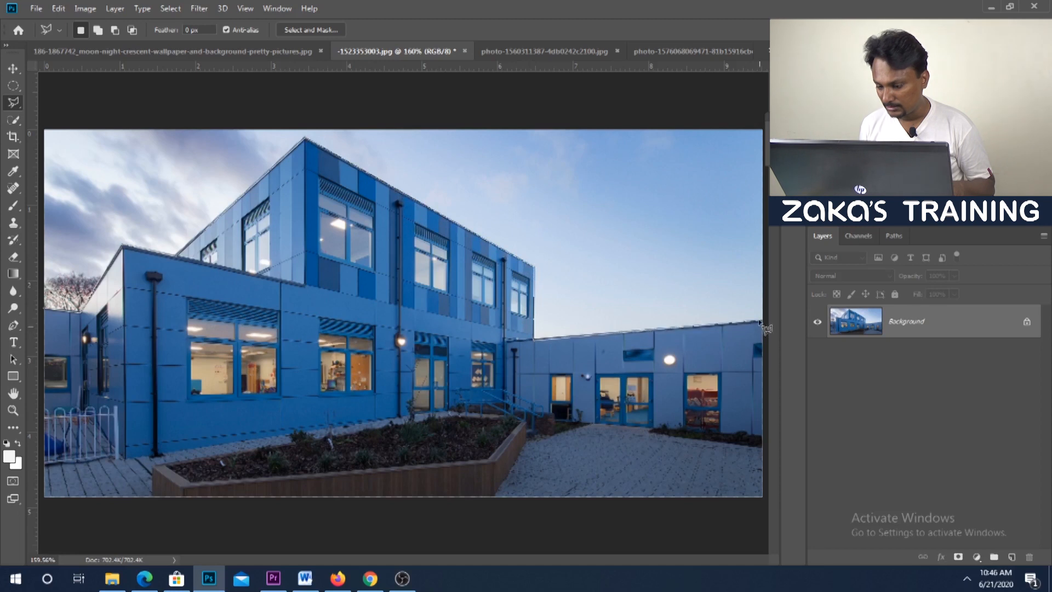
left_click(764, 321)
left_click(764, 501)
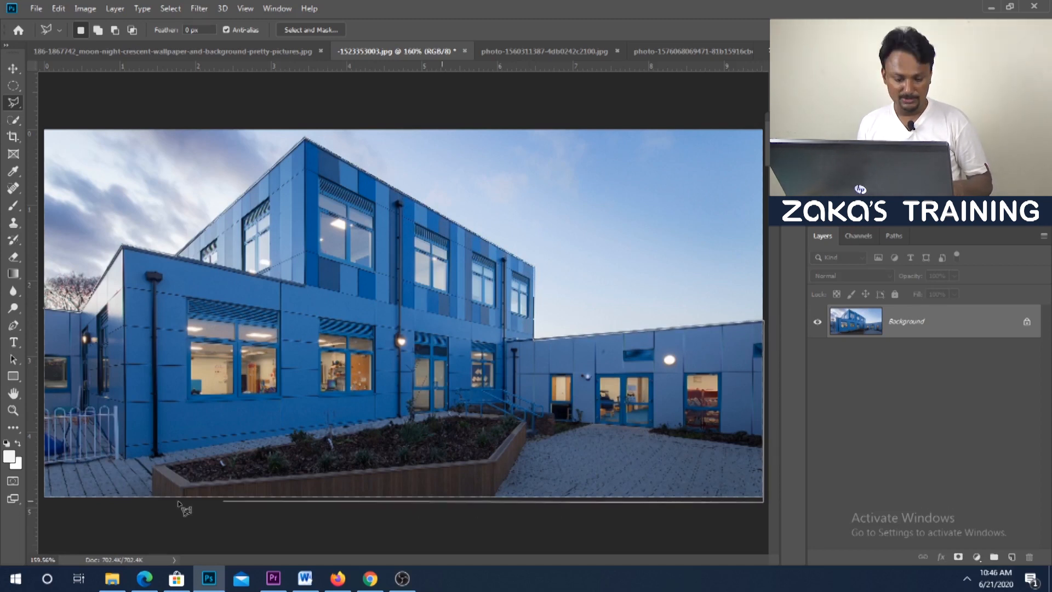
left_click(40, 500)
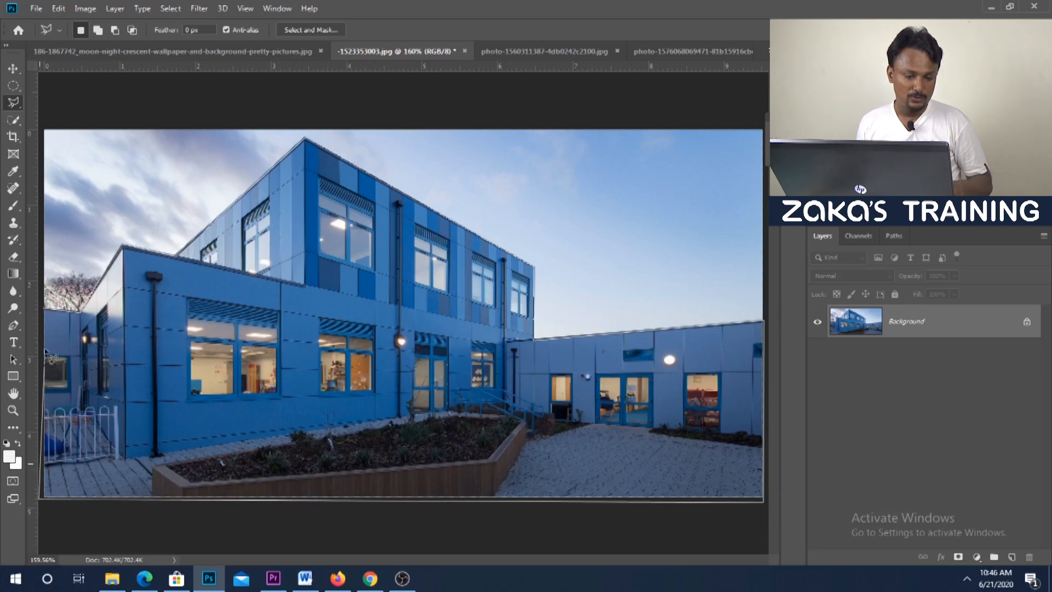
left_click(45, 311)
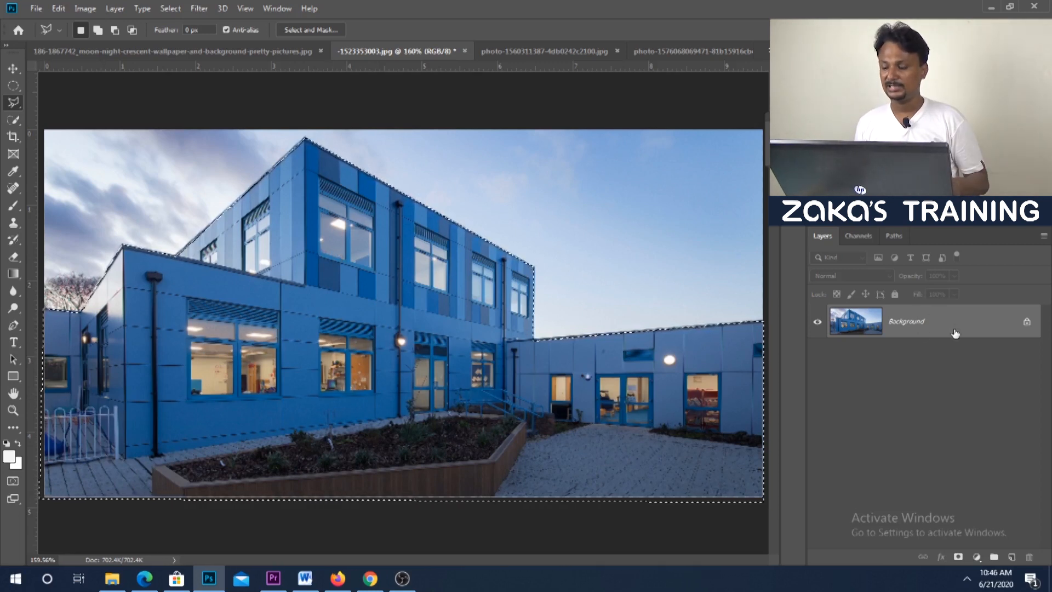
Copy the selected building to a new layer and try shifting the copy with the Move tool.
right_click(305, 206)
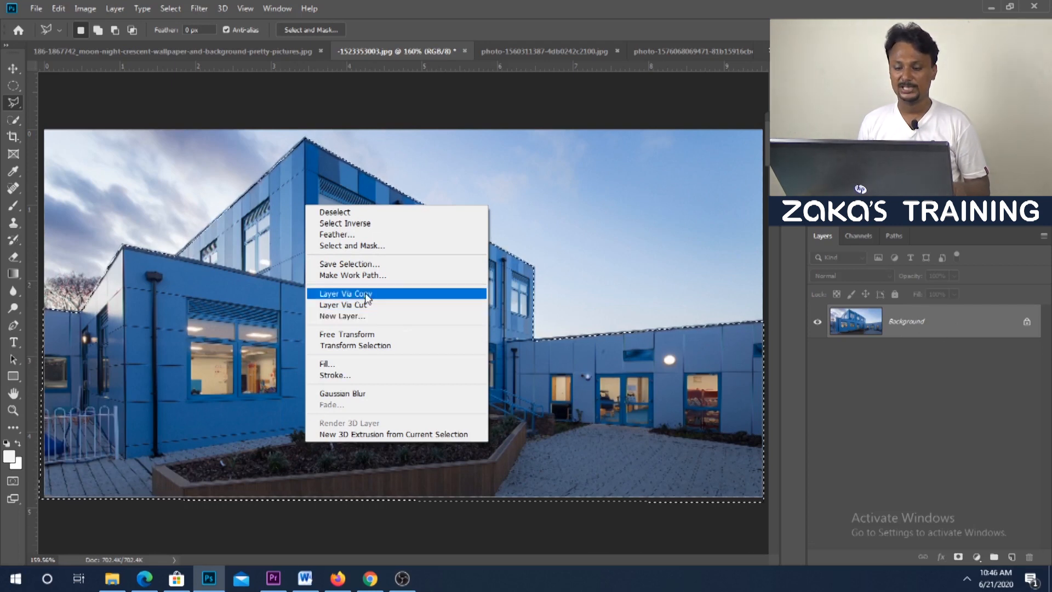
left_click(366, 298)
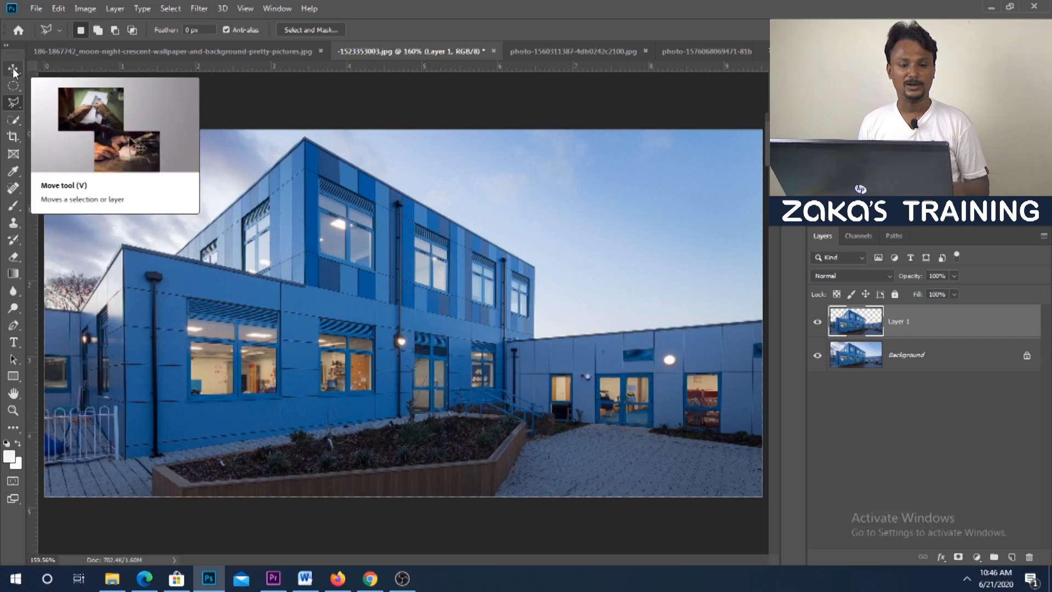
left_click(12, 69)
left_click_drag(330, 274, 398, 311)
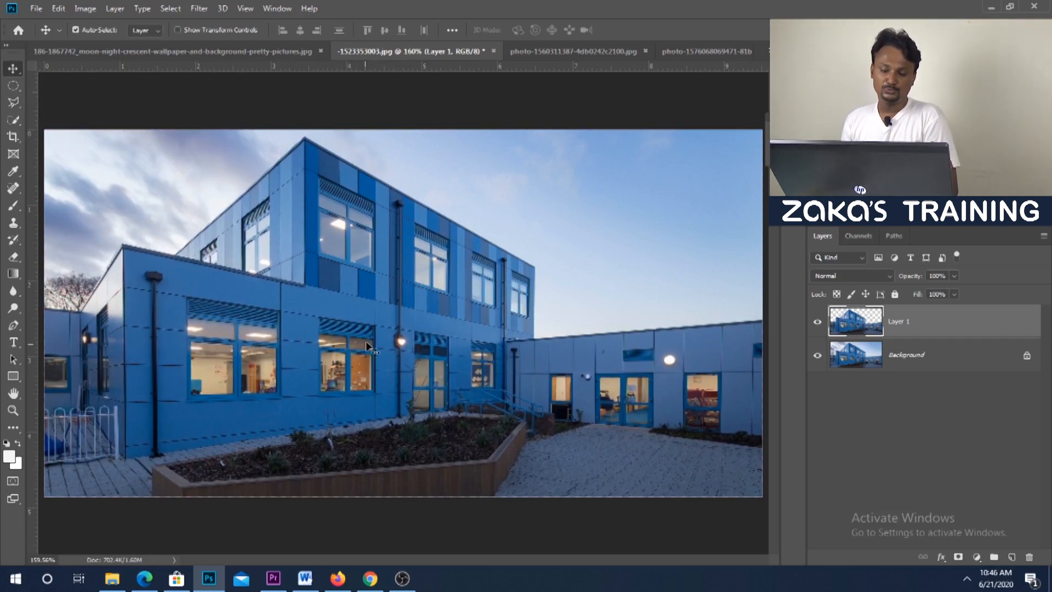
Bring the crescent-moon night sky picture into the building document as a layer between the Background and the building cutout.
left_click(900, 363)
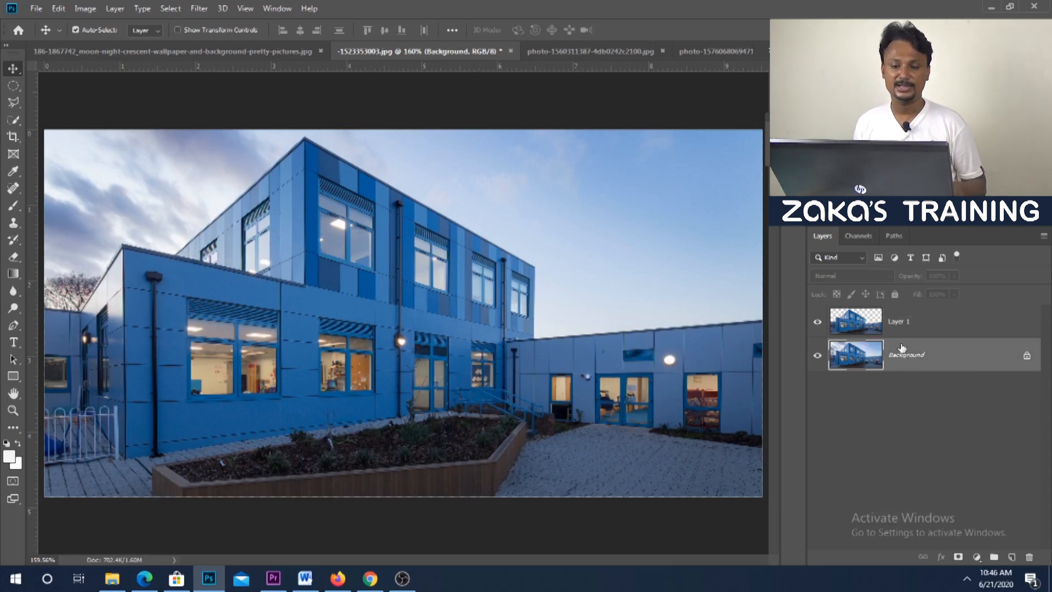
left_click(184, 50)
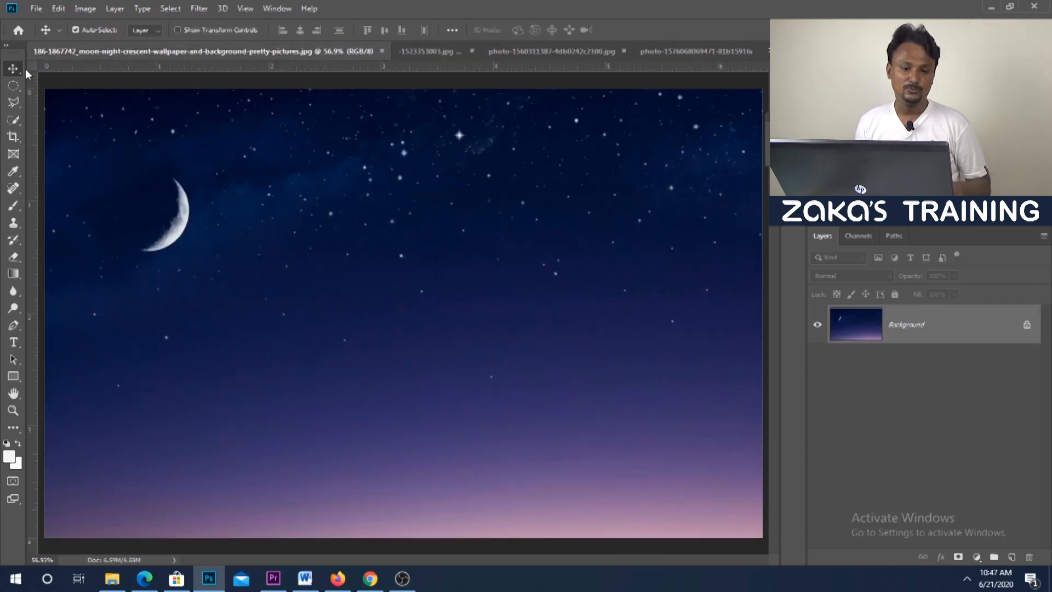
left_click_drag(385, 225, 426, 197)
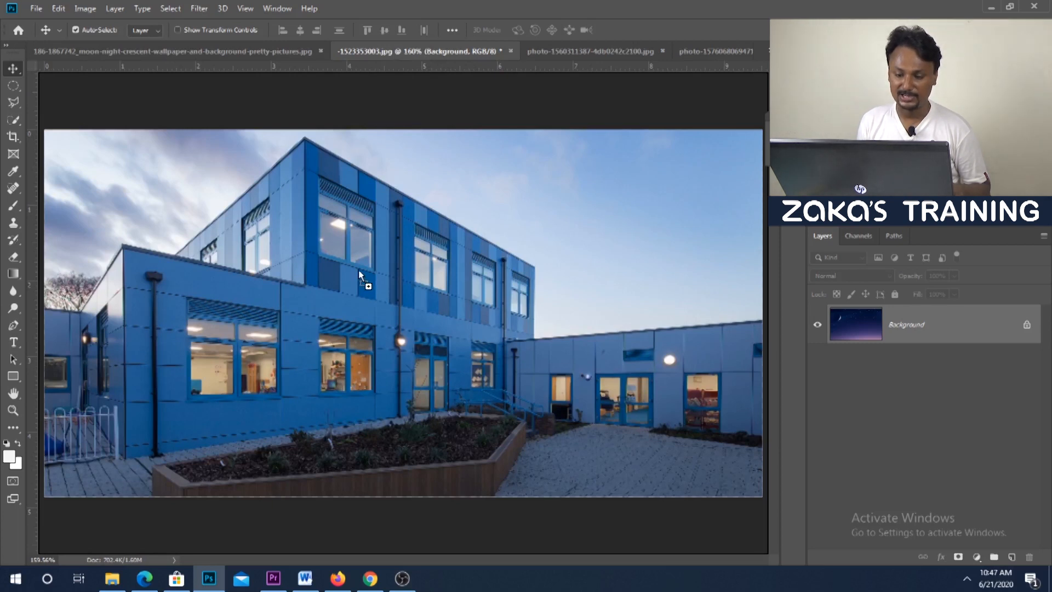
left_click_drag(358, 268, 359, 270)
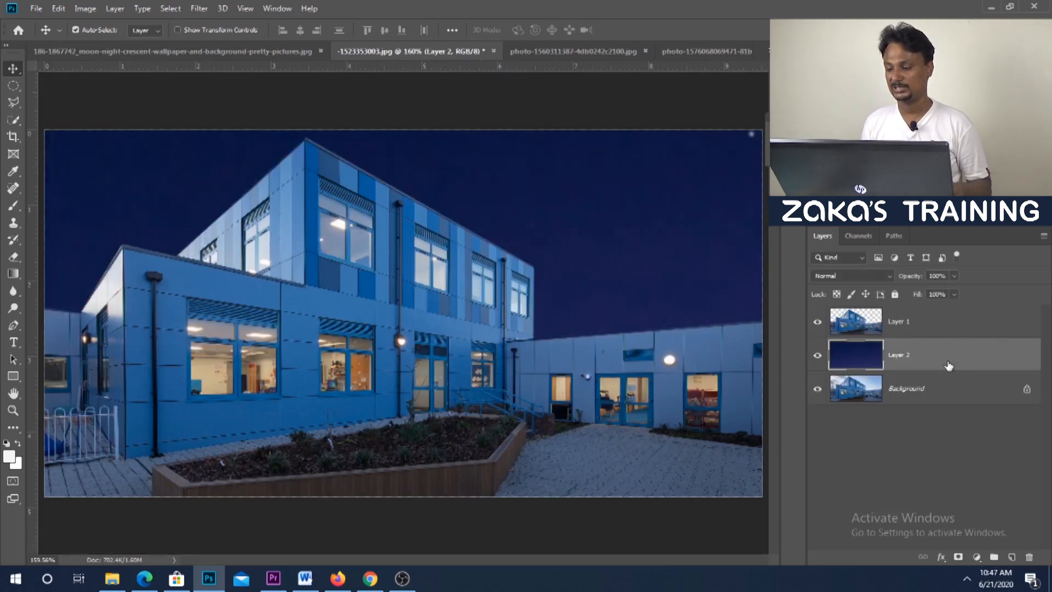
left_click_drag(602, 217, 606, 239)
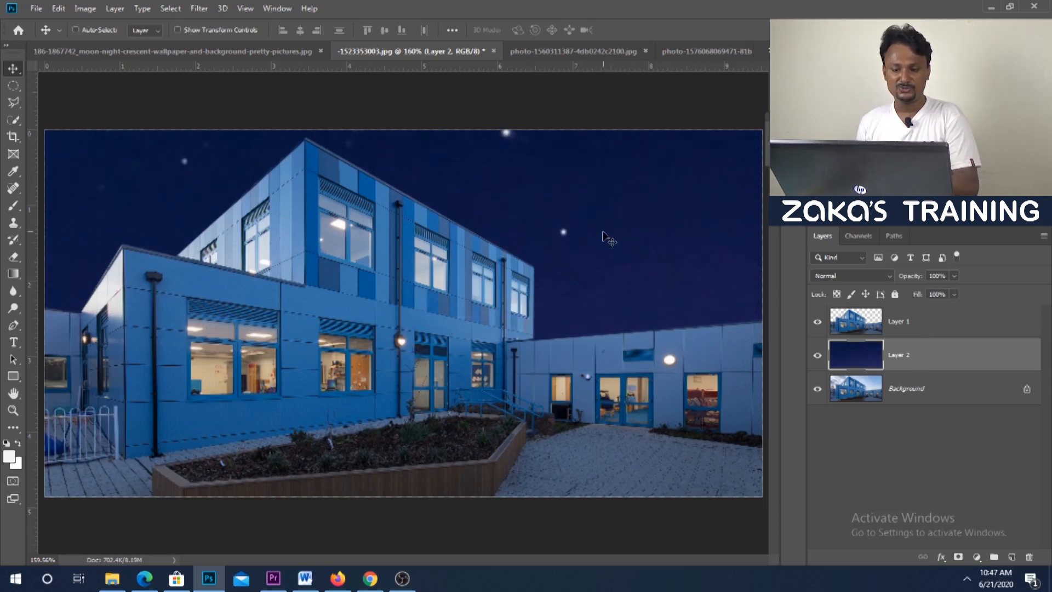
Scale the night sky layer to about 37% and position it to cover the whole photo with the moon visible beside the roof.
key("ctrl+1")
left_click_drag(596, 263, 598, 255)
key("ctrl+t")
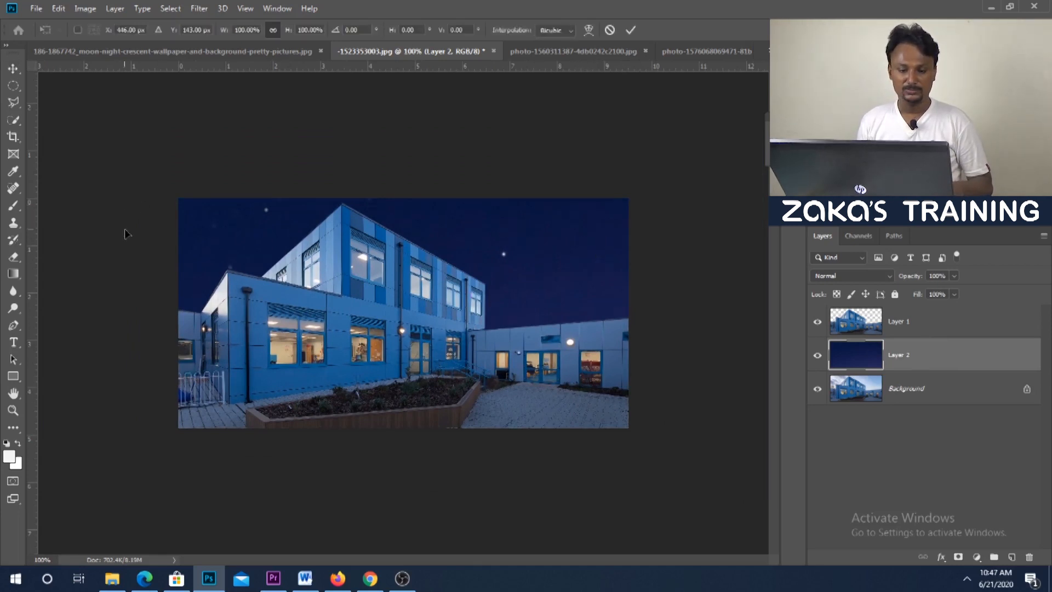
left_click_drag(260, 236, 438, 253)
left_click_drag(185, 210, 273, 287)
left_click_drag(226, 223, 244, 361)
left_click_drag(124, 137, 581, 423)
left_click_drag(691, 466, 268, 220)
left_click_drag(158, 175, 427, 348)
left_click_drag(605, 451, 372, 238)
left_click_drag(713, 142, 651, 182)
left_click_drag(601, 229, 592, 207)
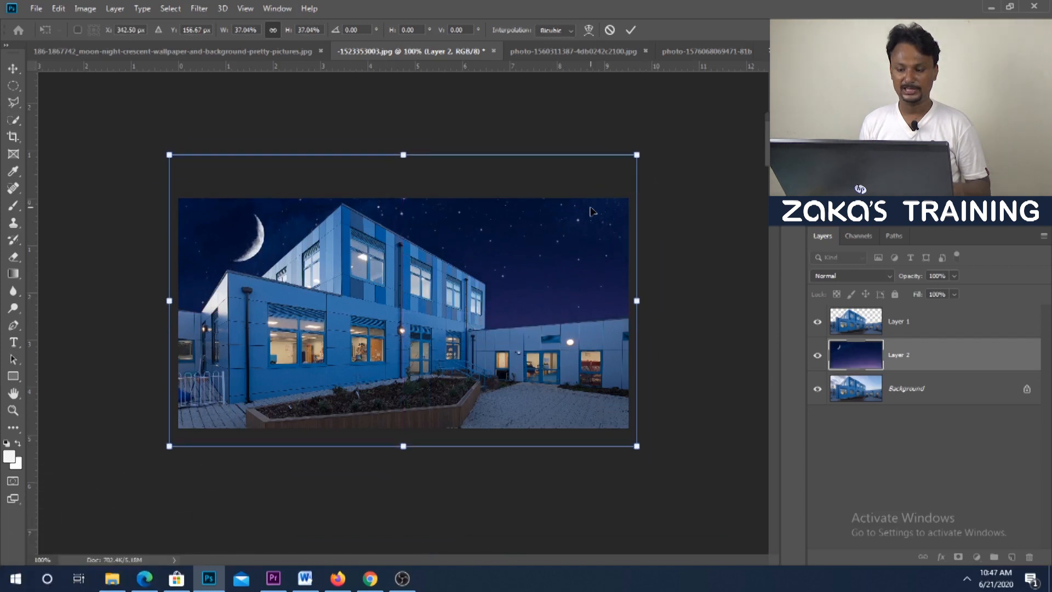
Flip the night sky layer horizontally and apply the transformation.
right_click(563, 214)
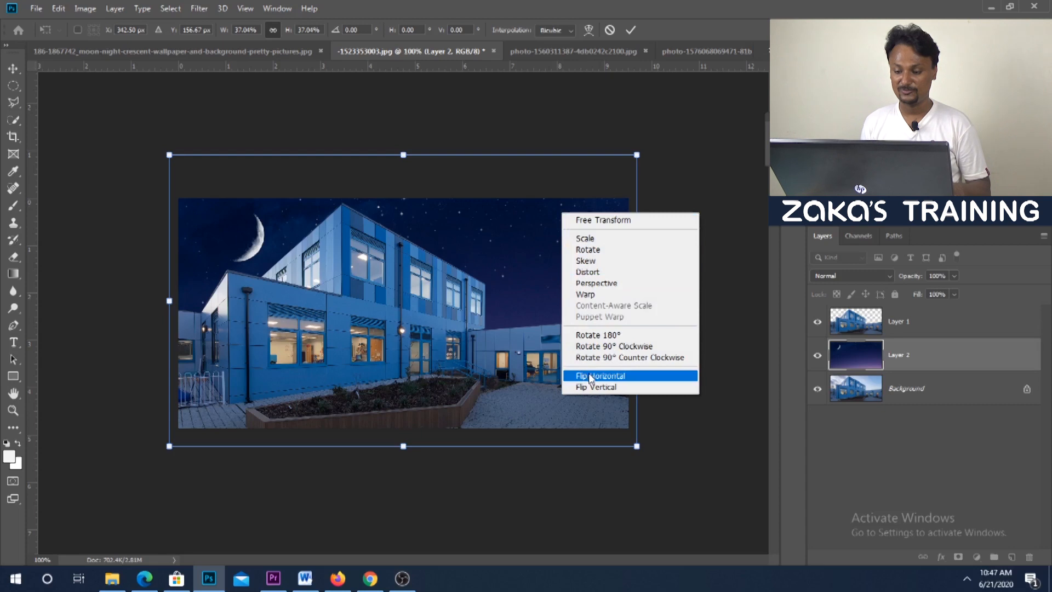
left_click(645, 378)
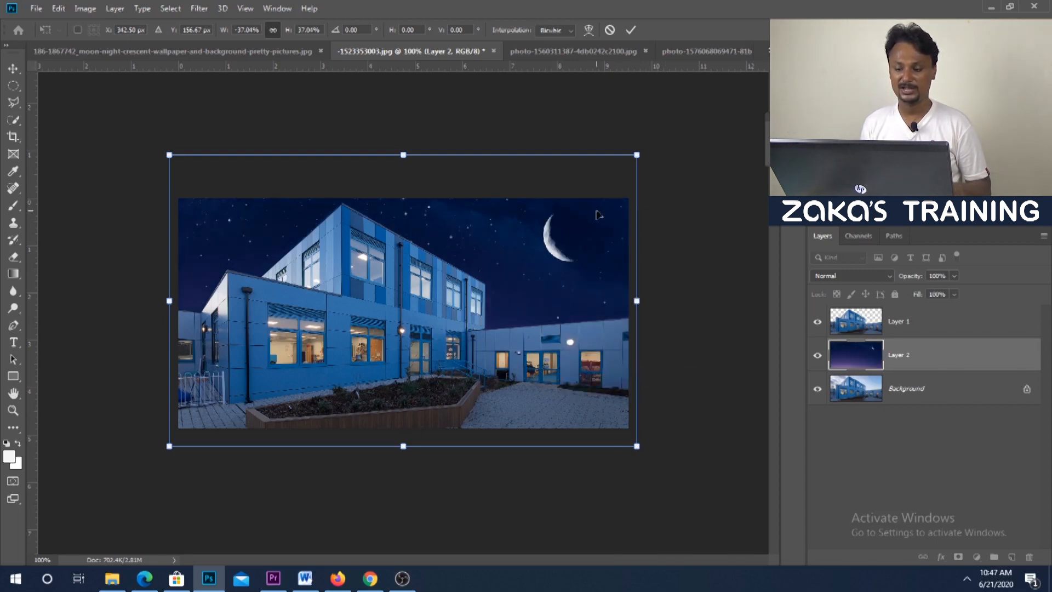
key("Return")
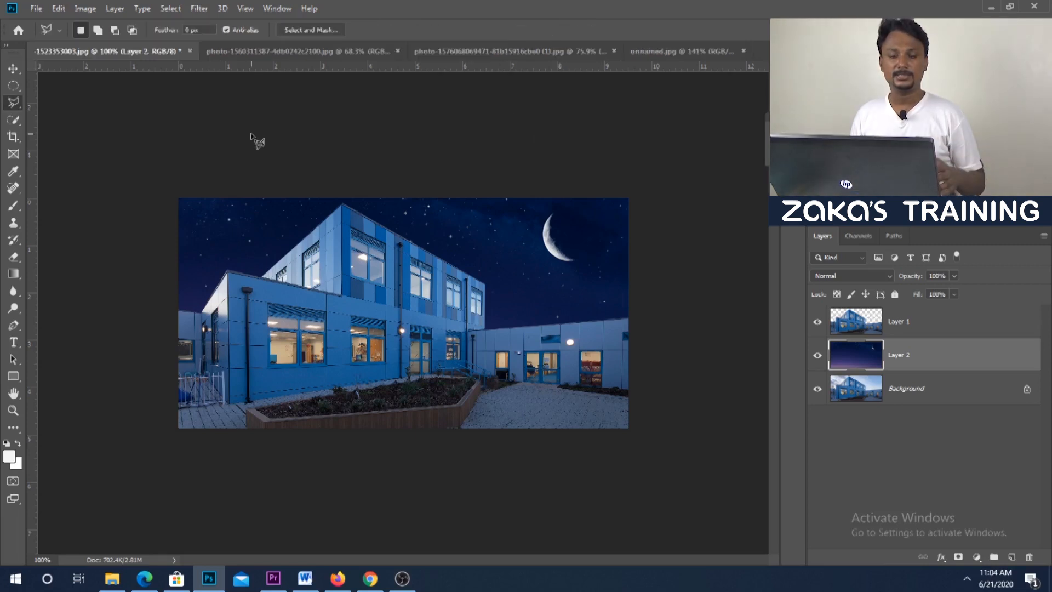
Switch to the Magnetic Lasso tool and bring up the rubber duck document unnamed.jpg.
right_click(12, 102)
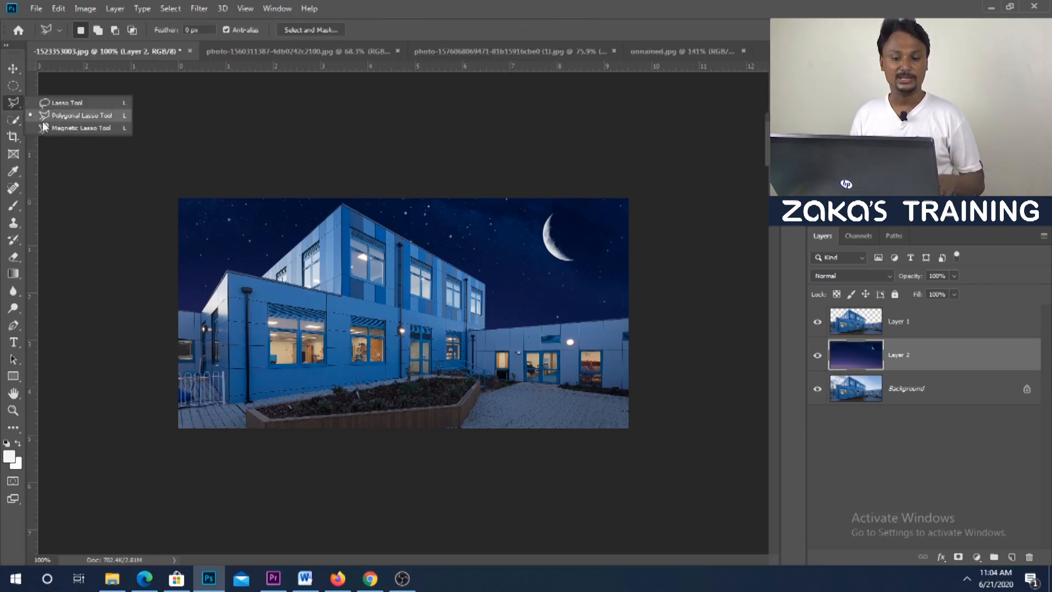
left_click(99, 130)
left_click(650, 51)
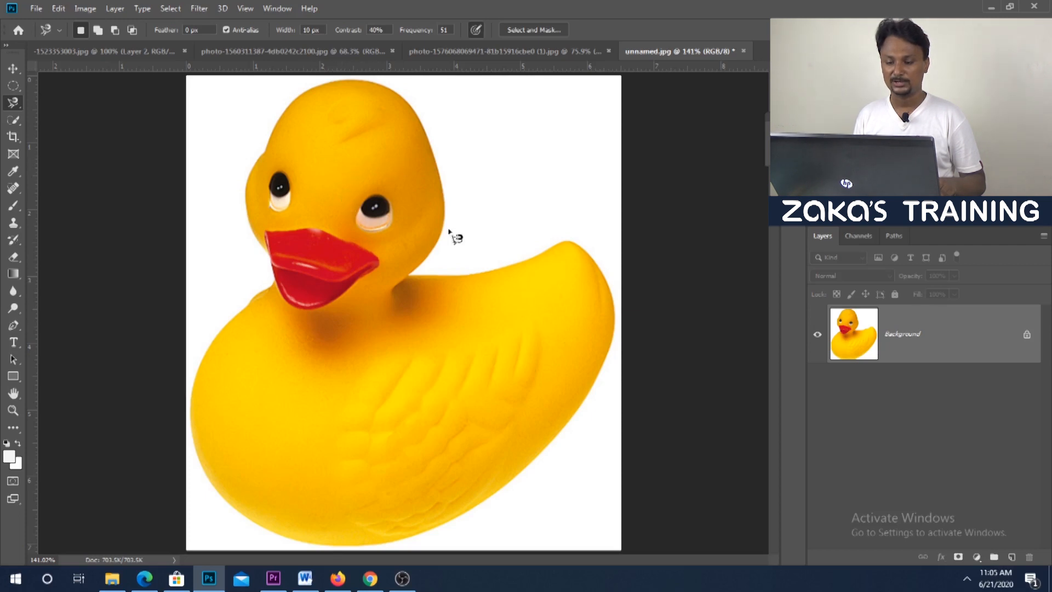
Draw a small closed Magnetic Lasso selection on the duck's wing and deselect it.
left_click(380, 408)
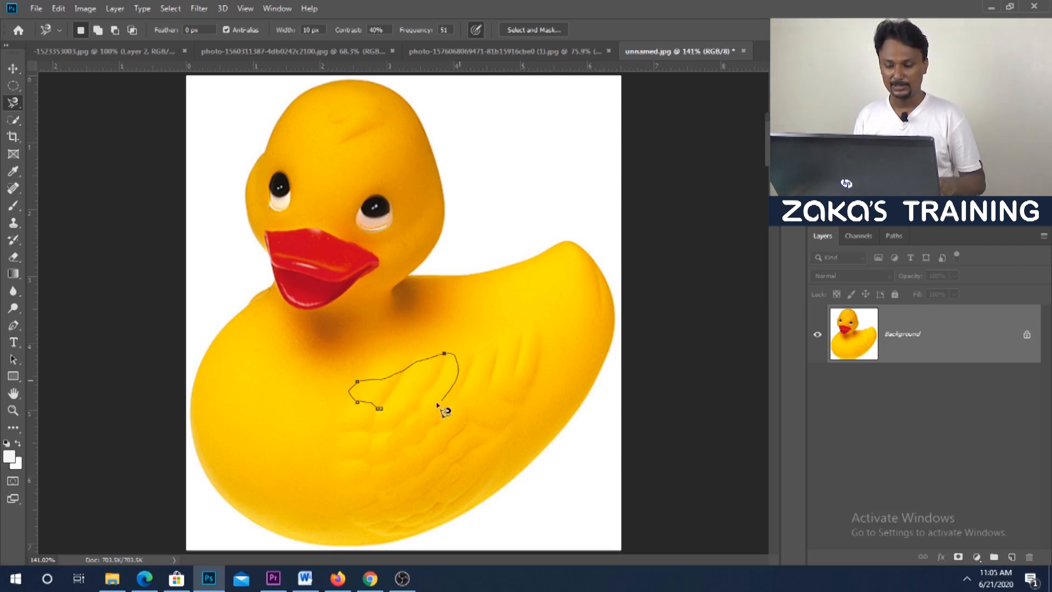
left_click(388, 419)
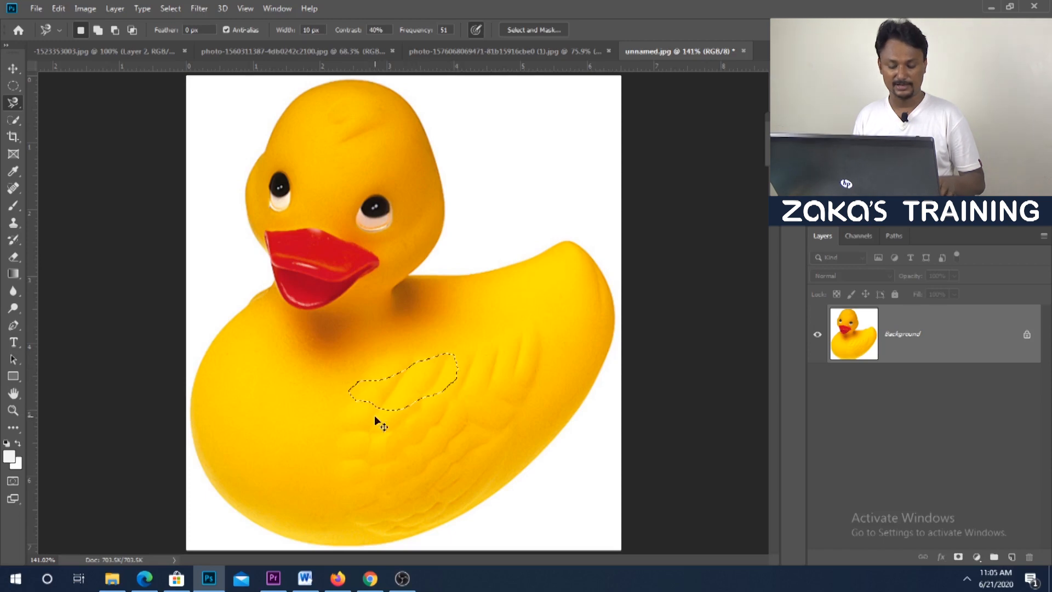
right_click(411, 388)
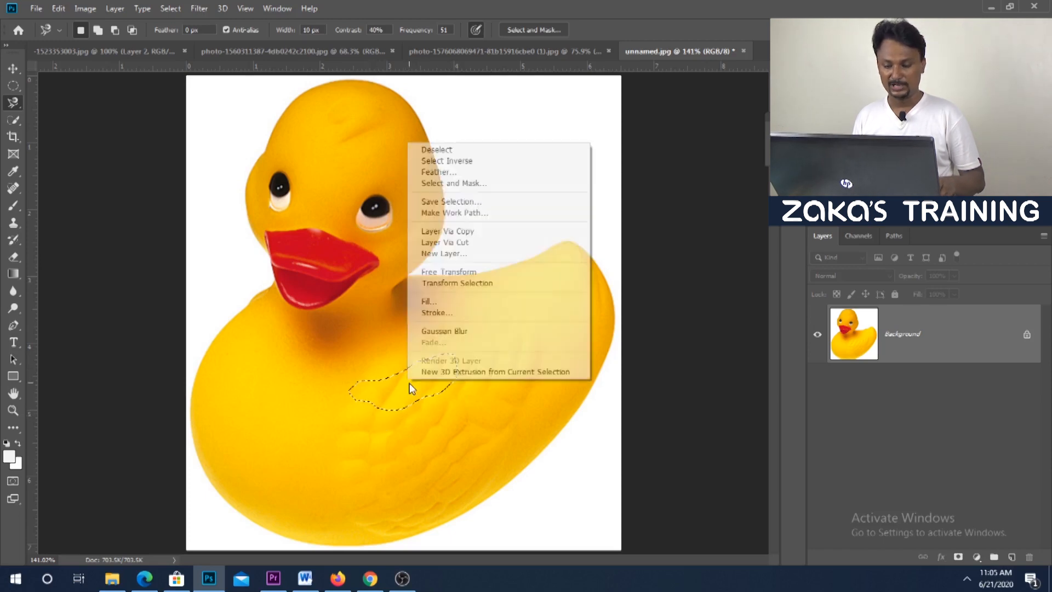
left_click(435, 150)
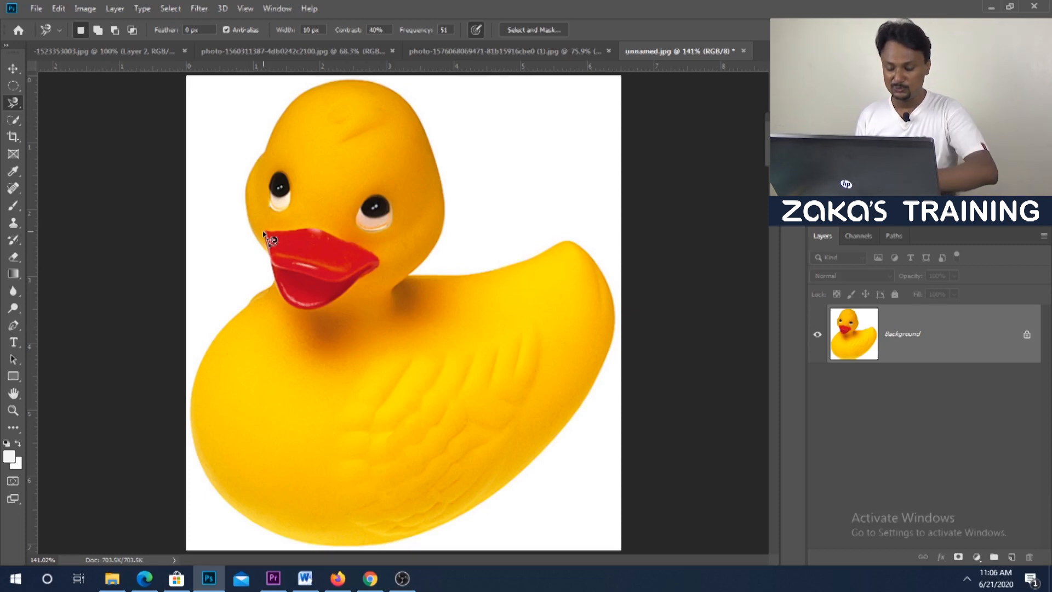
Select the duck's red beak by tracing its edge with the Magnetic Lasso and closing the outline at its starting corner.
key("ctrl+plus")
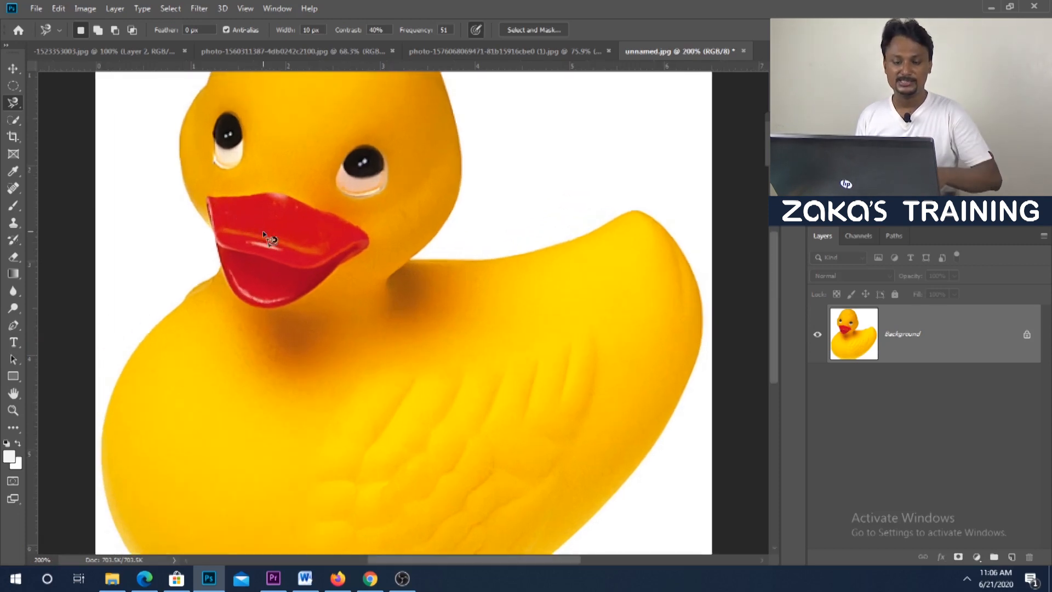
left_click(209, 196)
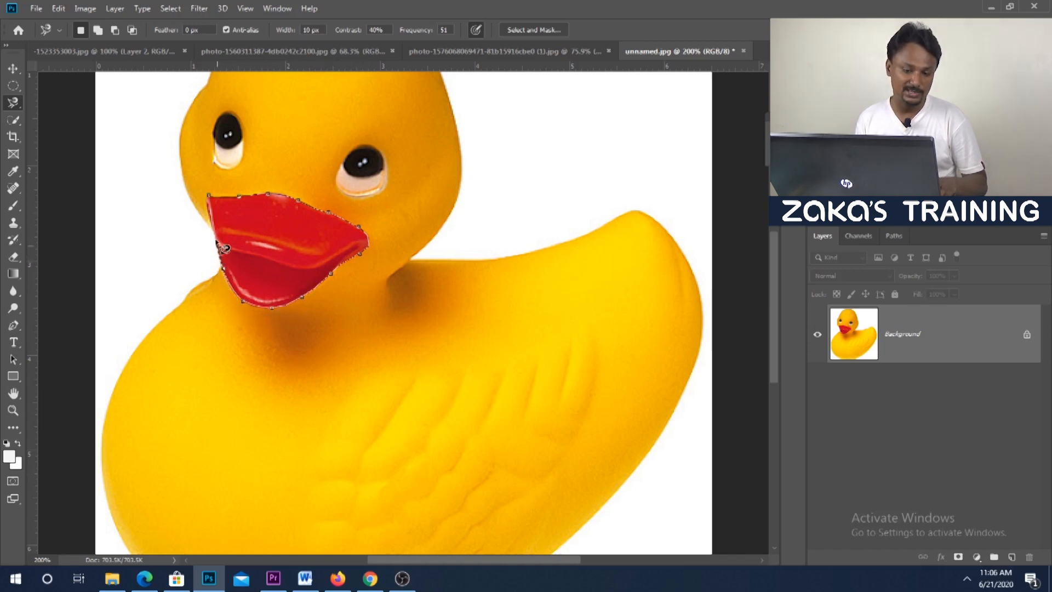
left_click(208, 198)
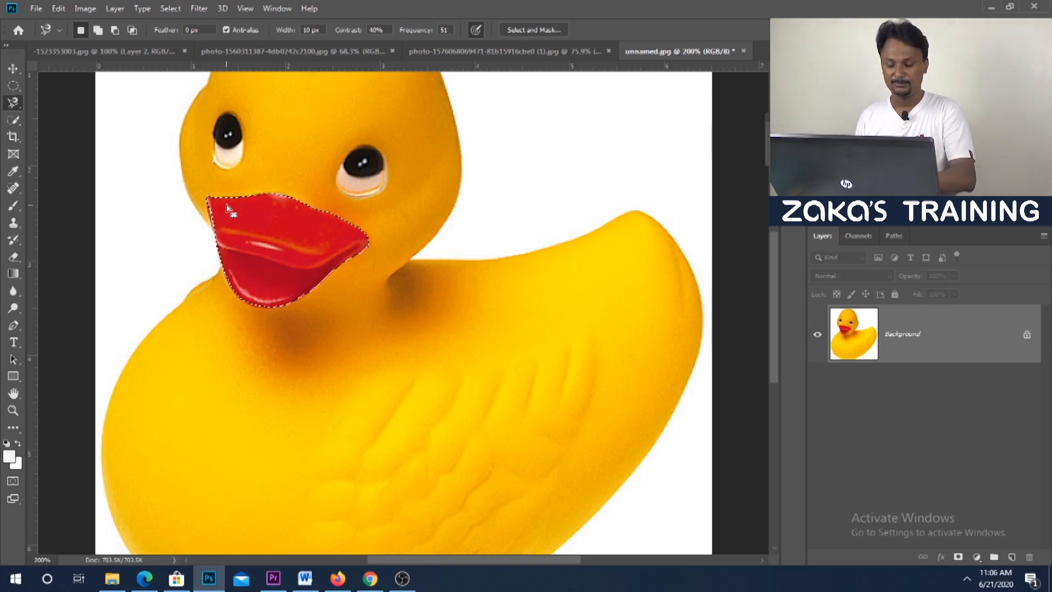
Copy the selected beak to a new layer and move the copy down onto the duck's chest.
key("ctrl+minus")
right_click(340, 269)
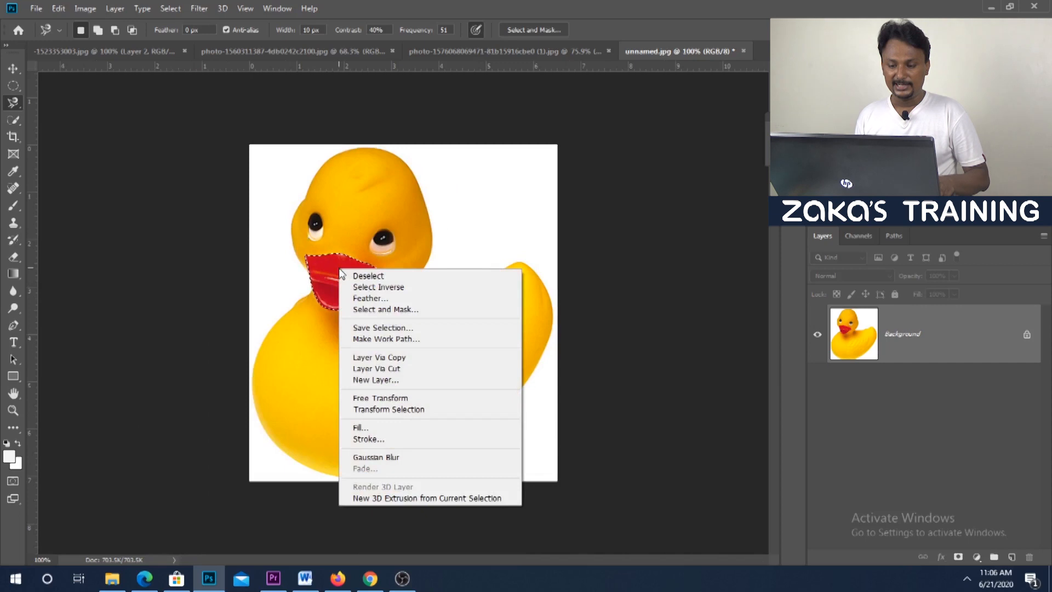
left_click(436, 363)
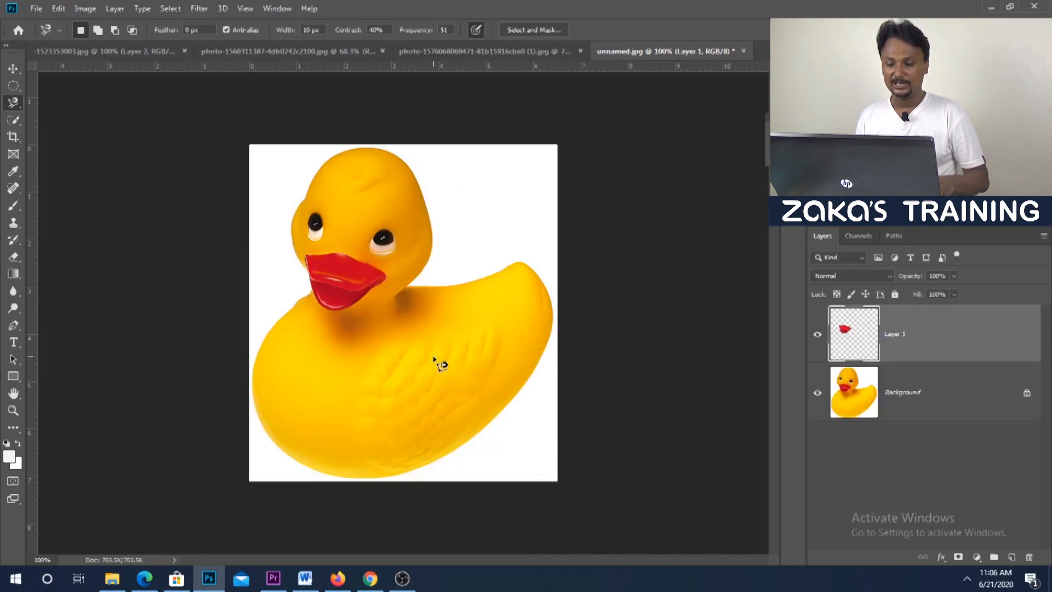
key("v")
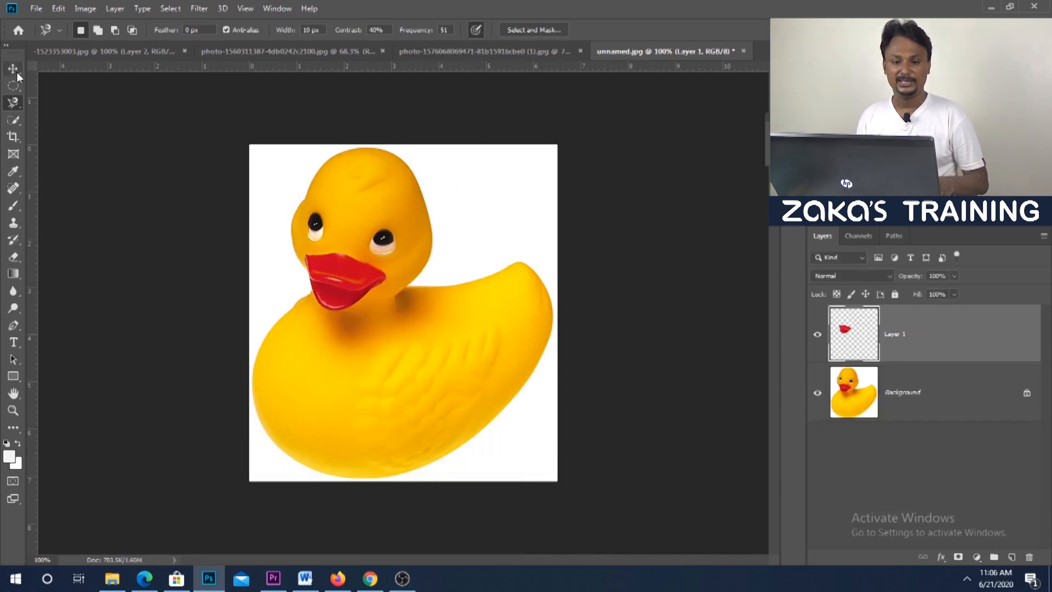
left_click_drag(352, 278, 319, 352)
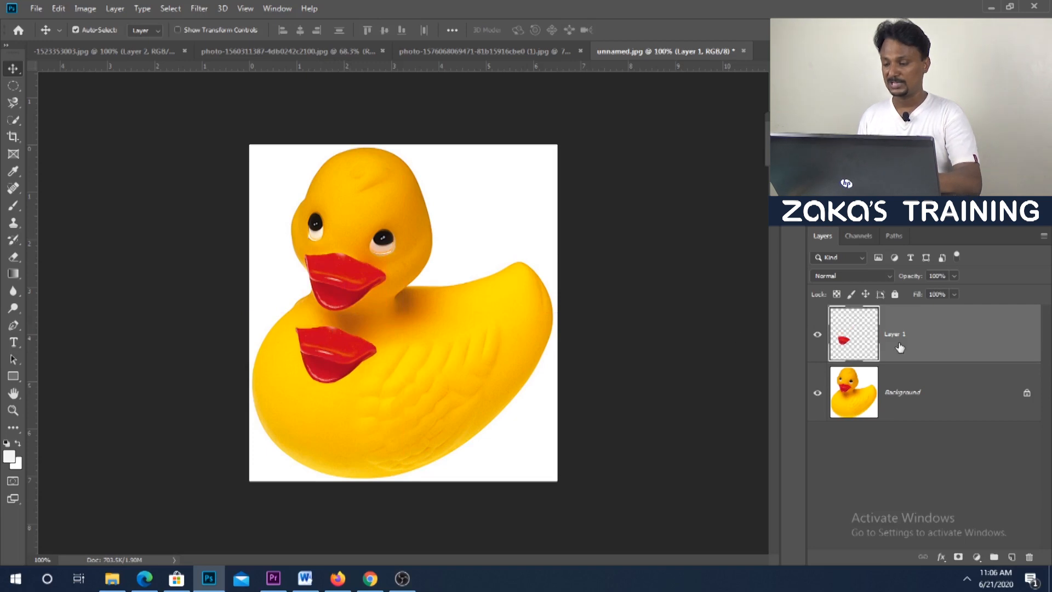
Delete the layer with the beak copy and switch back to the Magnetic Lasso tool.
key("Delete")
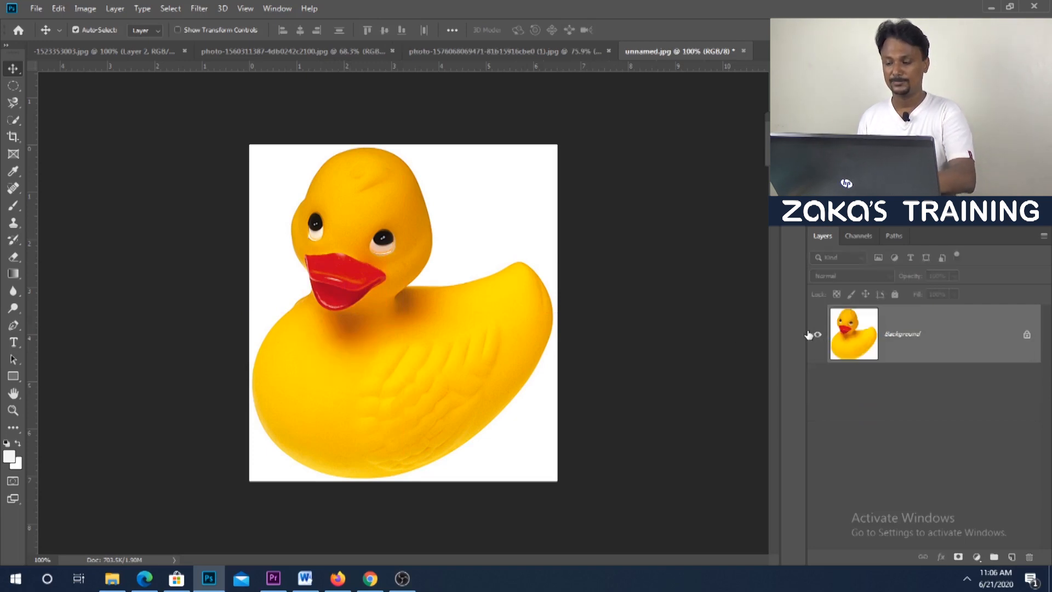
key("ctrl+0")
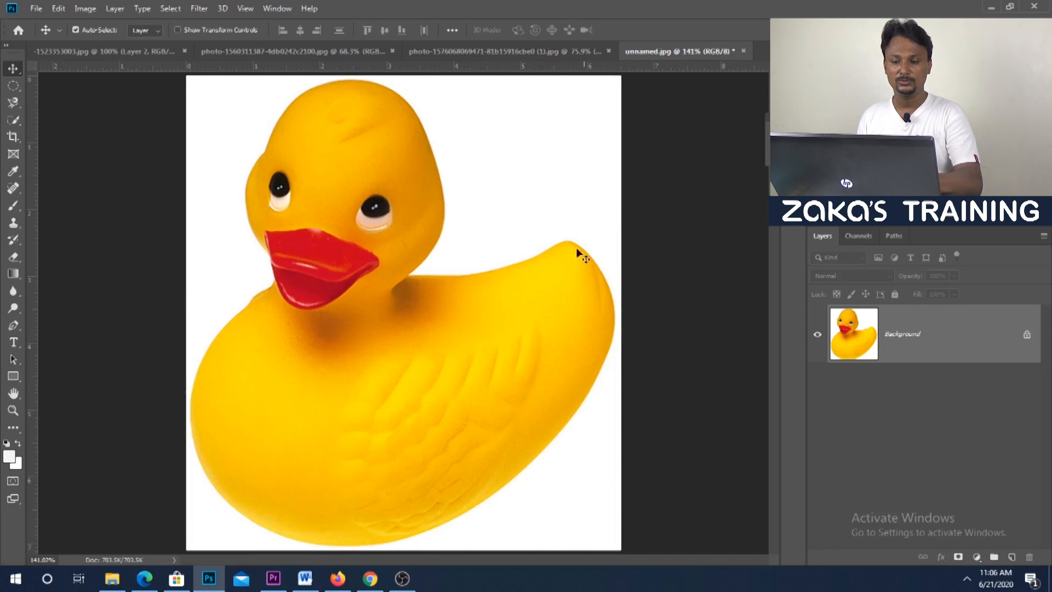
left_click_drag(22, 103, 68, 130)
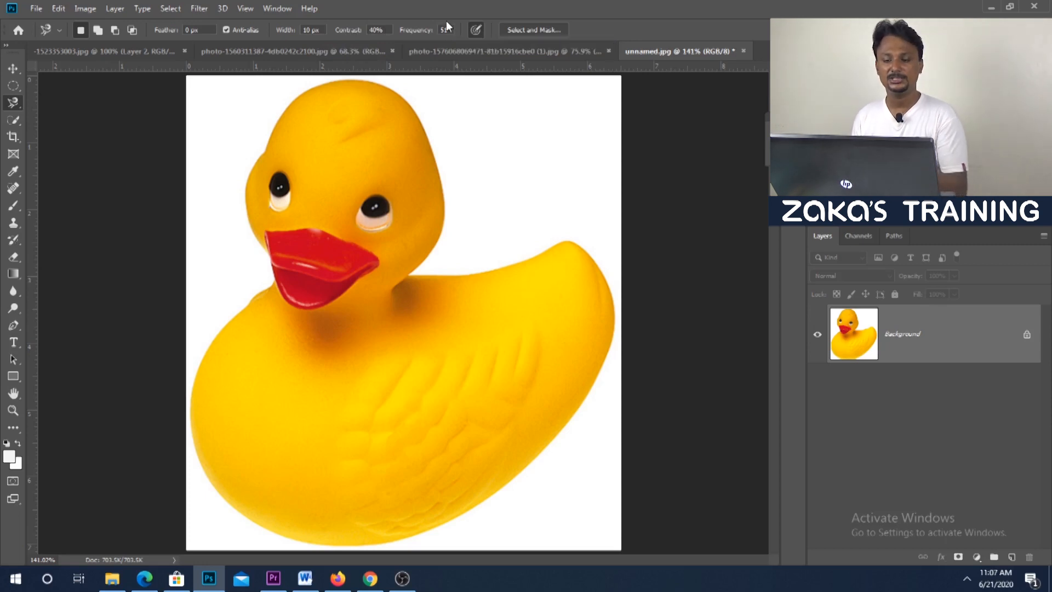
Trace the duck's head from the crown down to the cheek with the Magnetic Lasso, close the selection across the face, and deselect it.
left_click(346, 80)
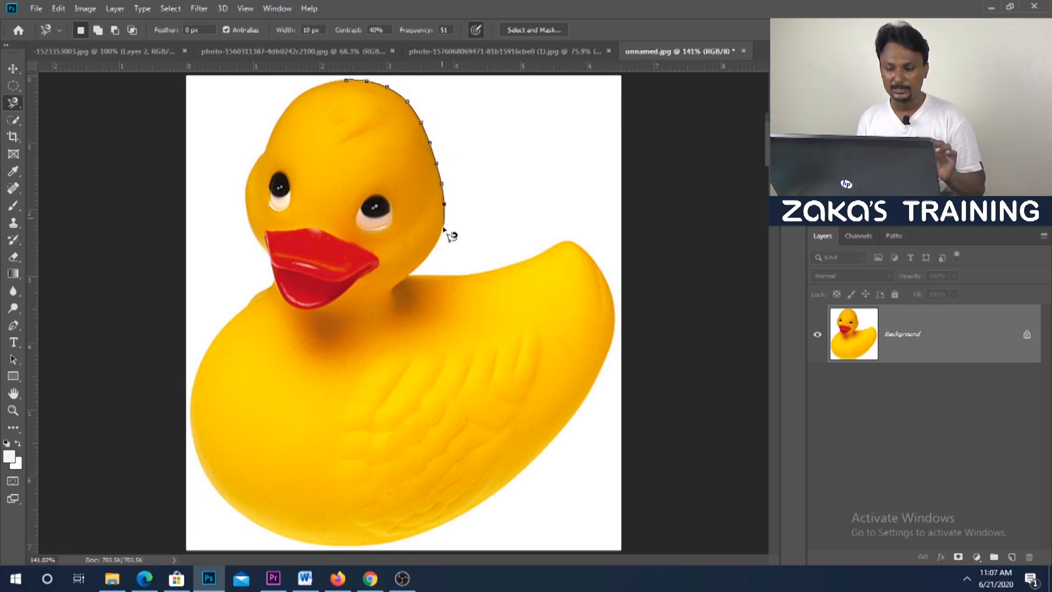
left_click(352, 88)
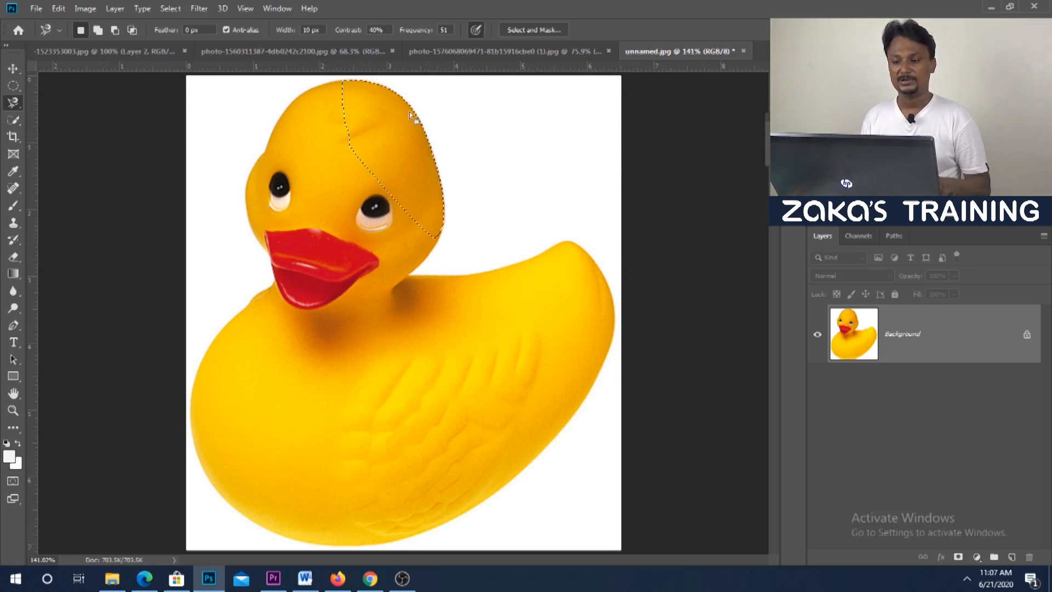
key("ctrl+d")
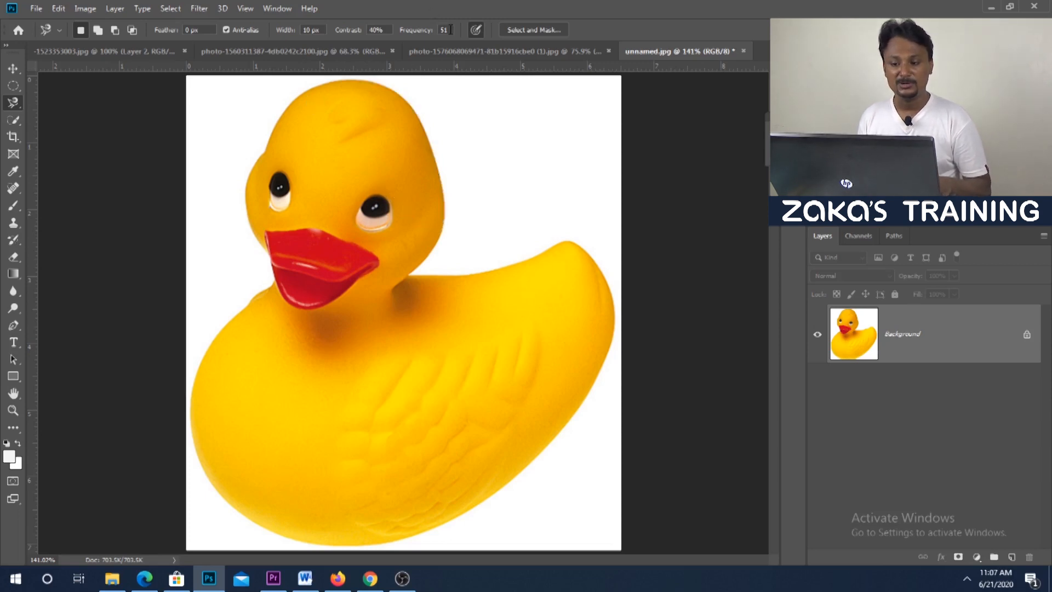
Trace the same edge of the duck's head once more as a closed Magnetic Lasso selection and deselect it.
left_click(362, 81)
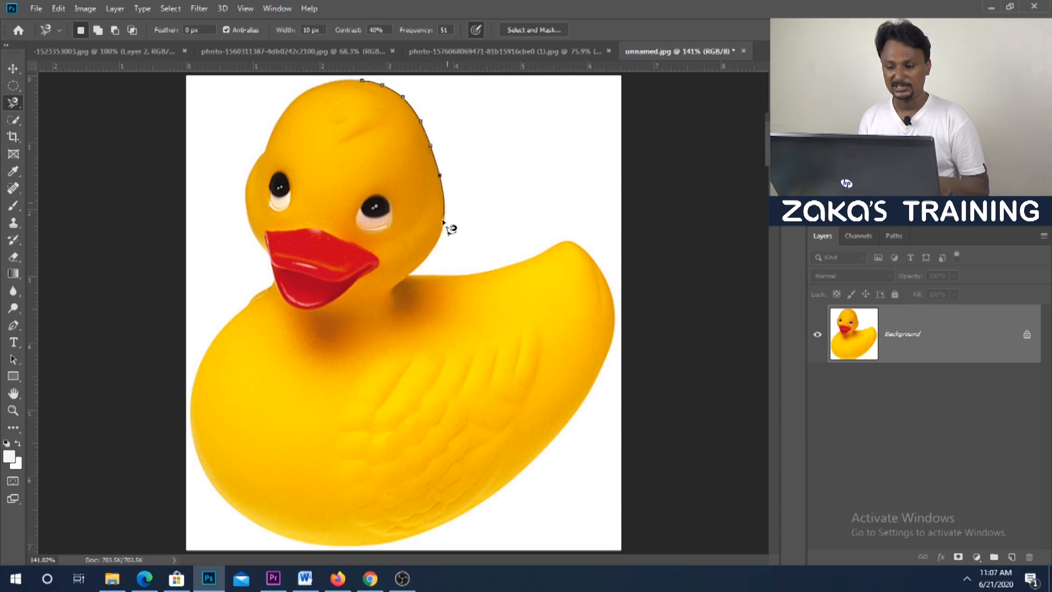
left_click(362, 82)
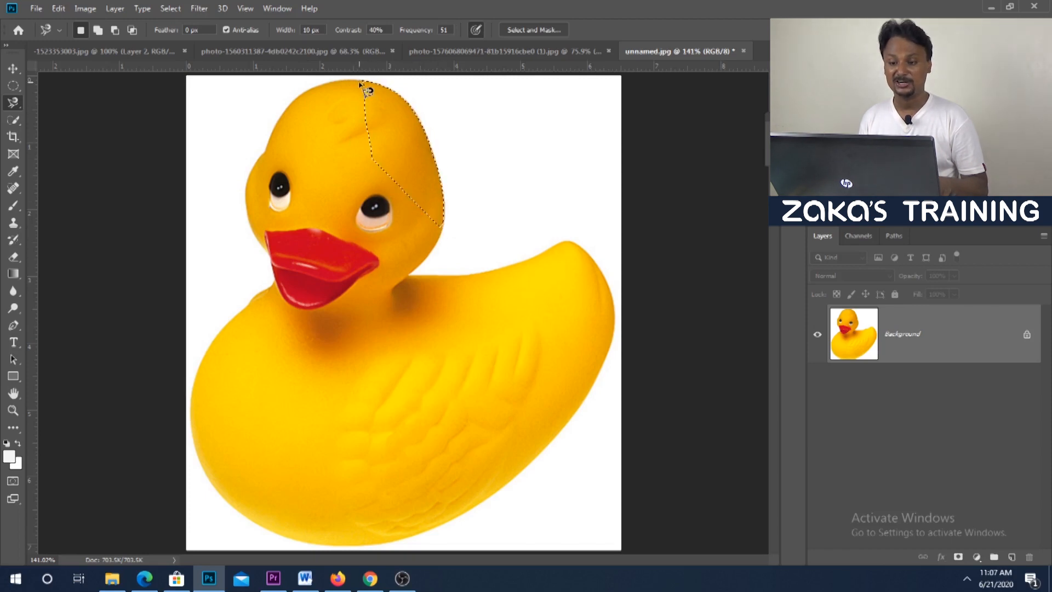
key("ctrl+d")
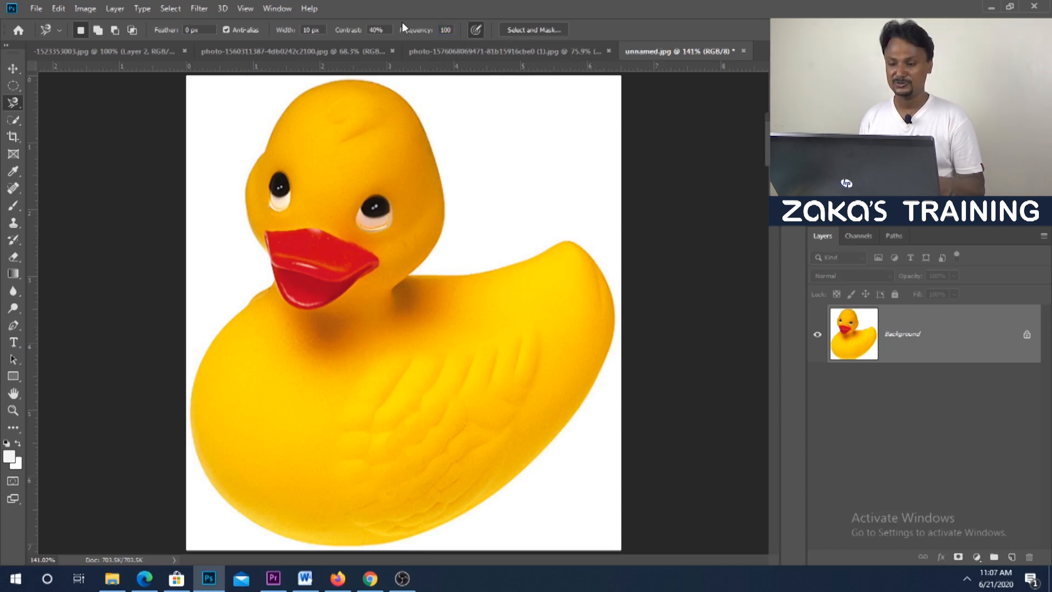
Set the Magnetic Lasso frequency to 100, trace the head's edge from the crown down to the neck, and deselect it.
left_click(367, 79)
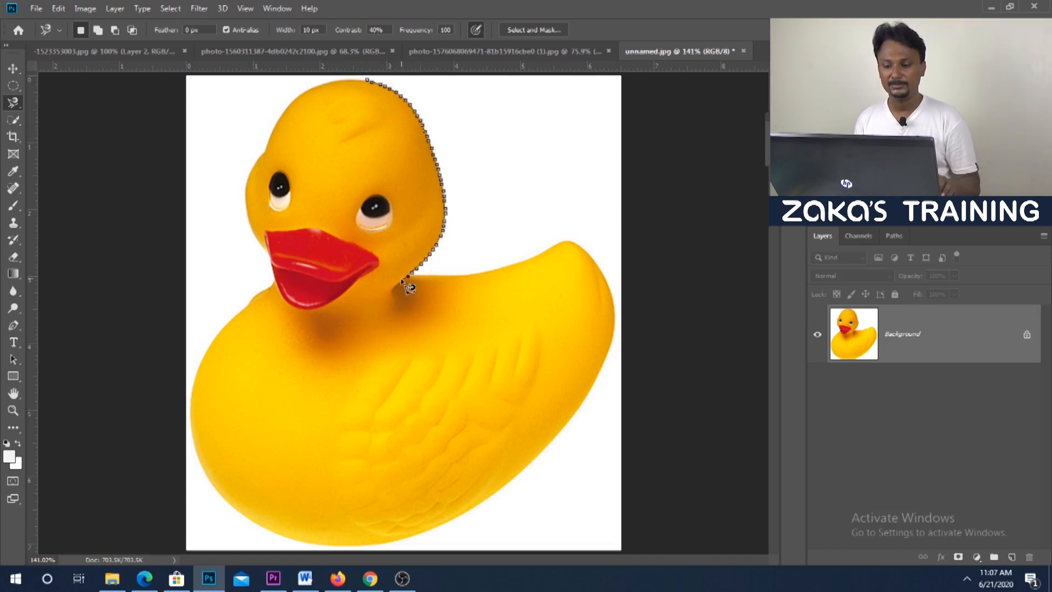
left_click(368, 82)
key("ctrl+d")
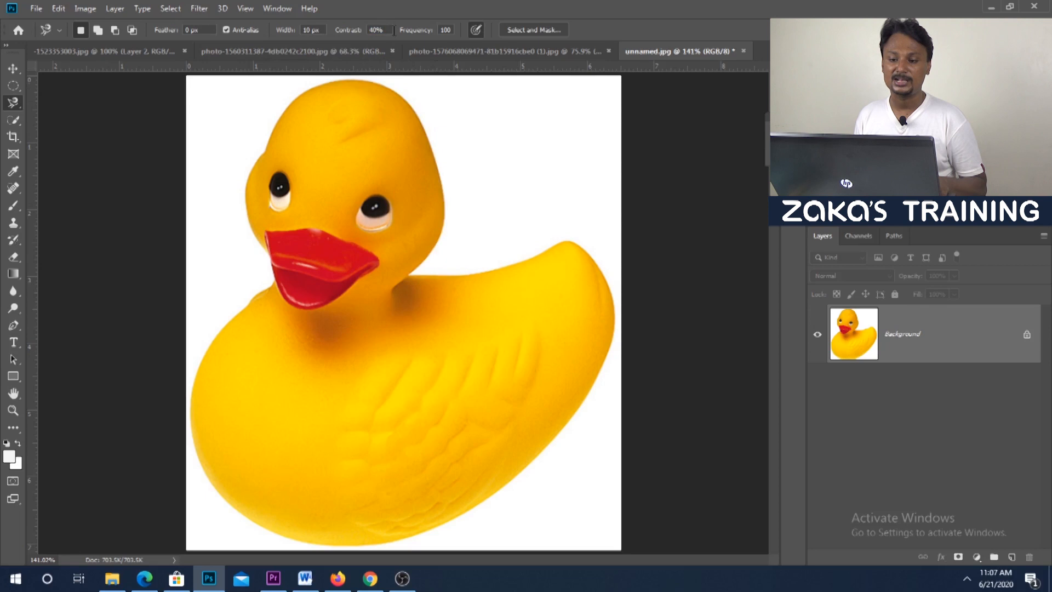
Set the Magnetic Lasso's contrast to 100%.
left_click(367, 29)
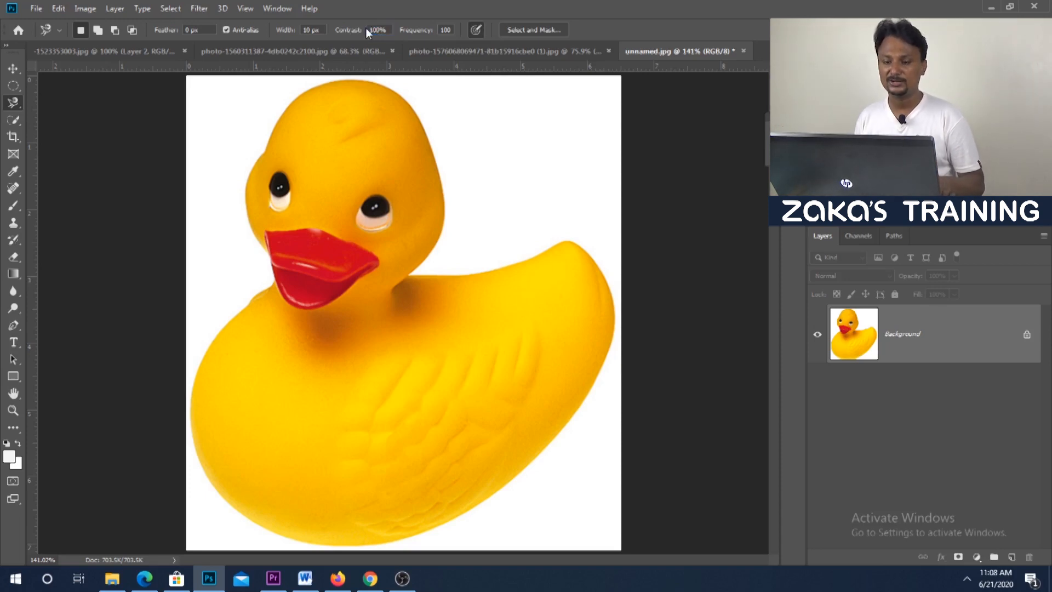
Trace the duck's head from the crown down to the cheek at 100% contrast, close the Magnetic Lasso selection, and deselect it.
left_click(361, 81)
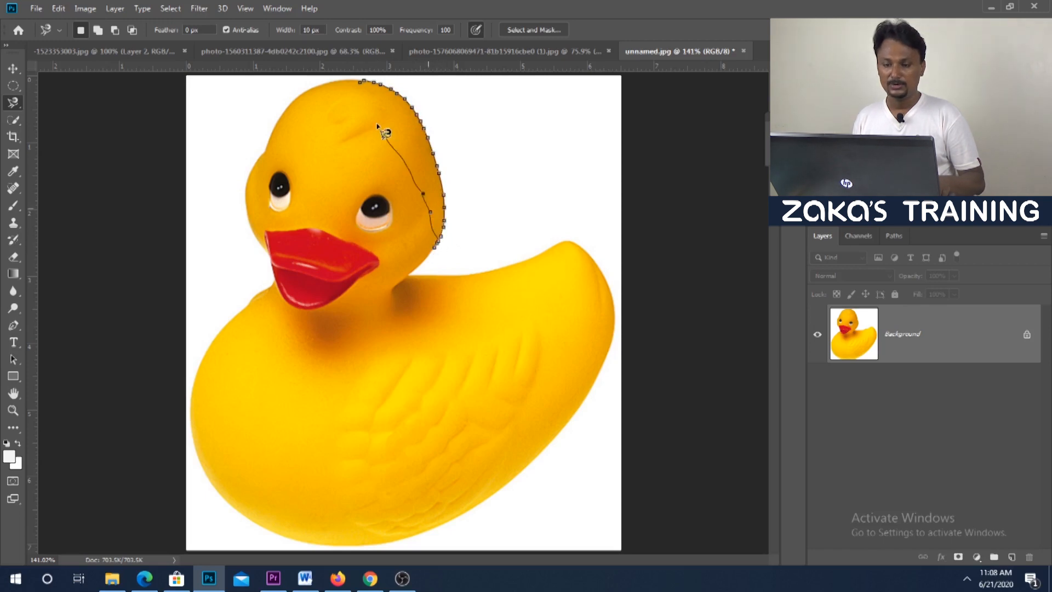
left_click(362, 82)
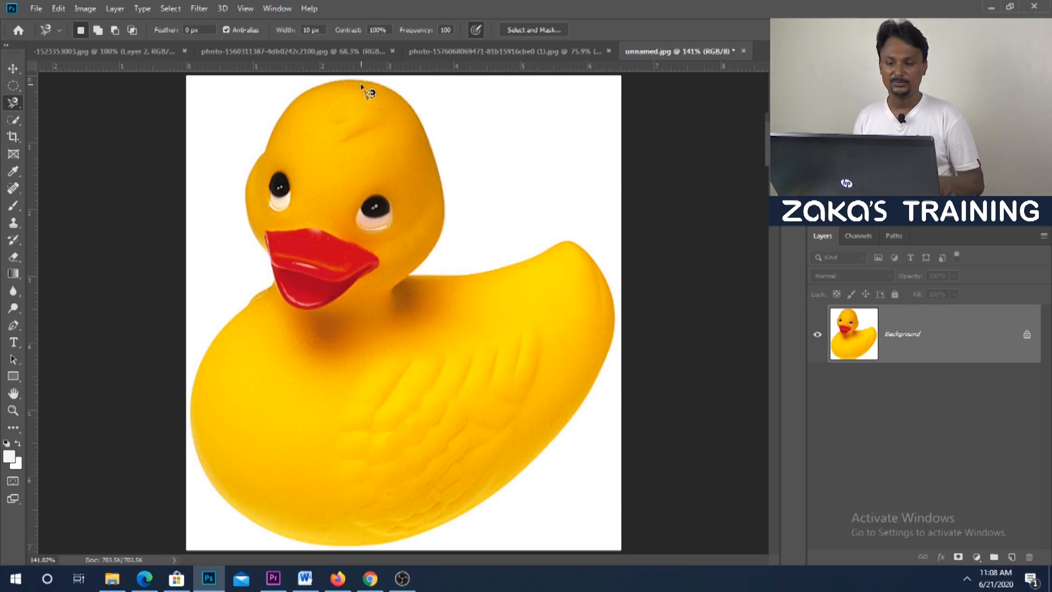
right_click(379, 99)
left_click(427, 109)
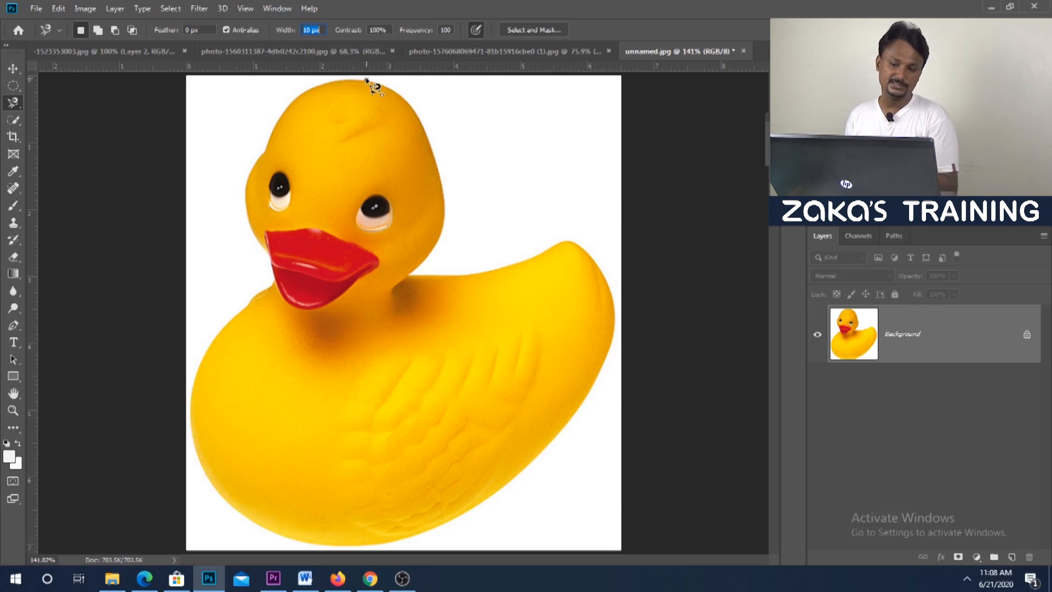
Trace from the duck's crown off the head into the white background and back across the face, close the selection, and deselect it.
left_click(366, 80)
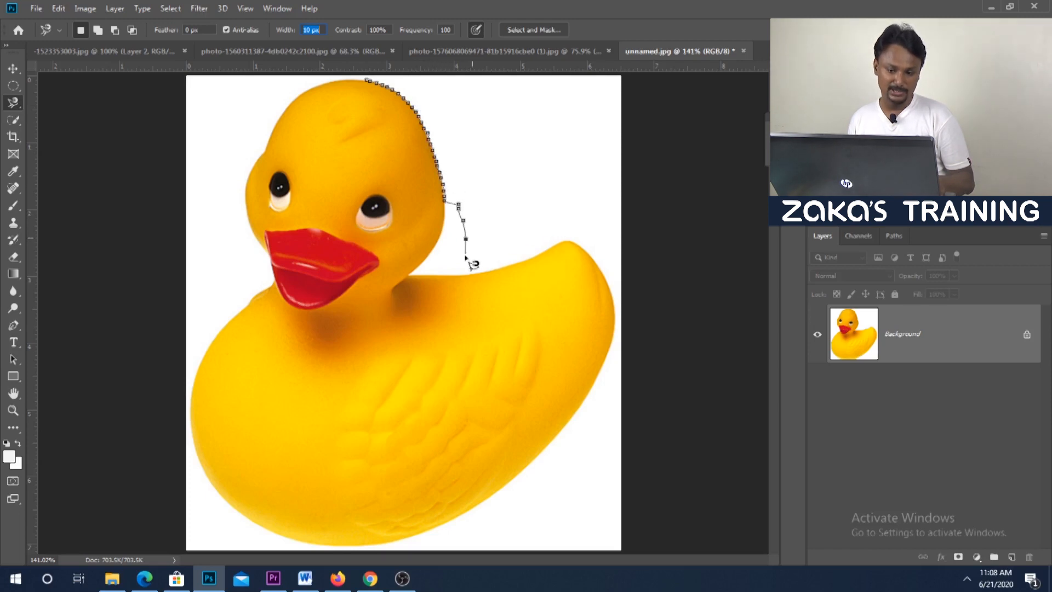
left_click(365, 80)
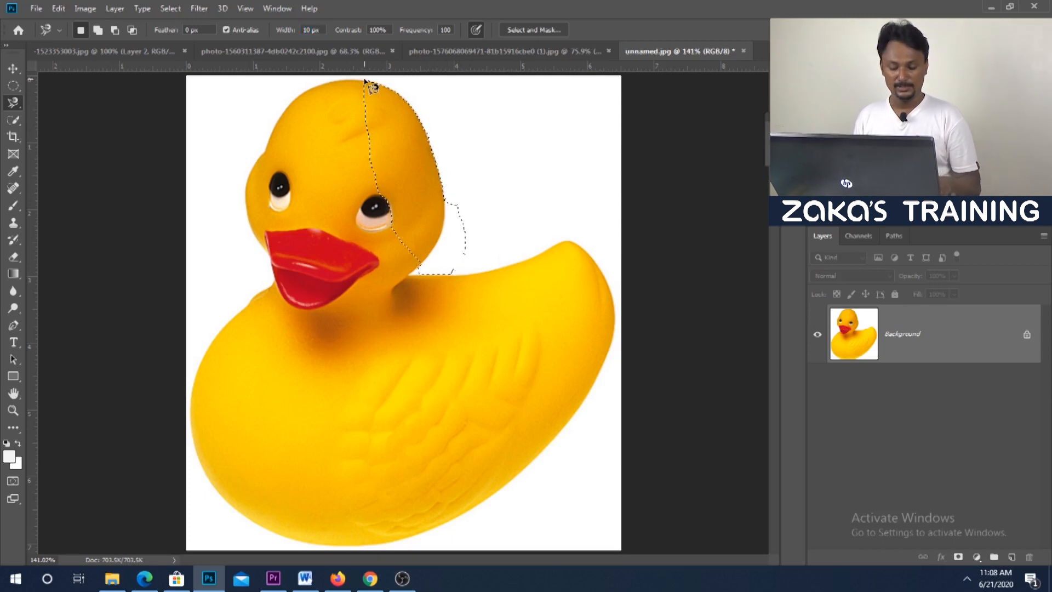
right_click(373, 101)
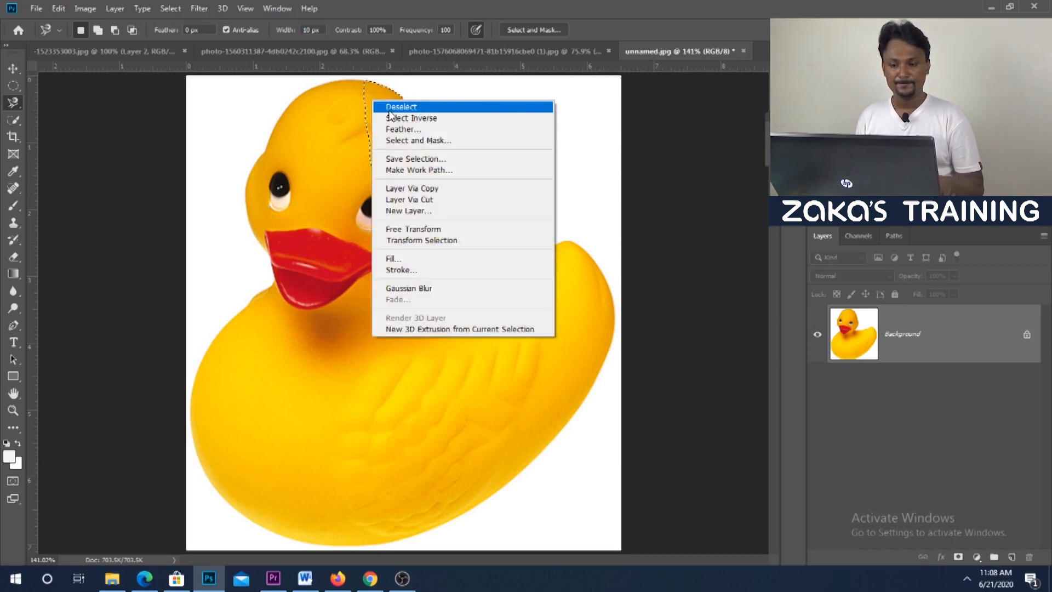
left_click(405, 108)
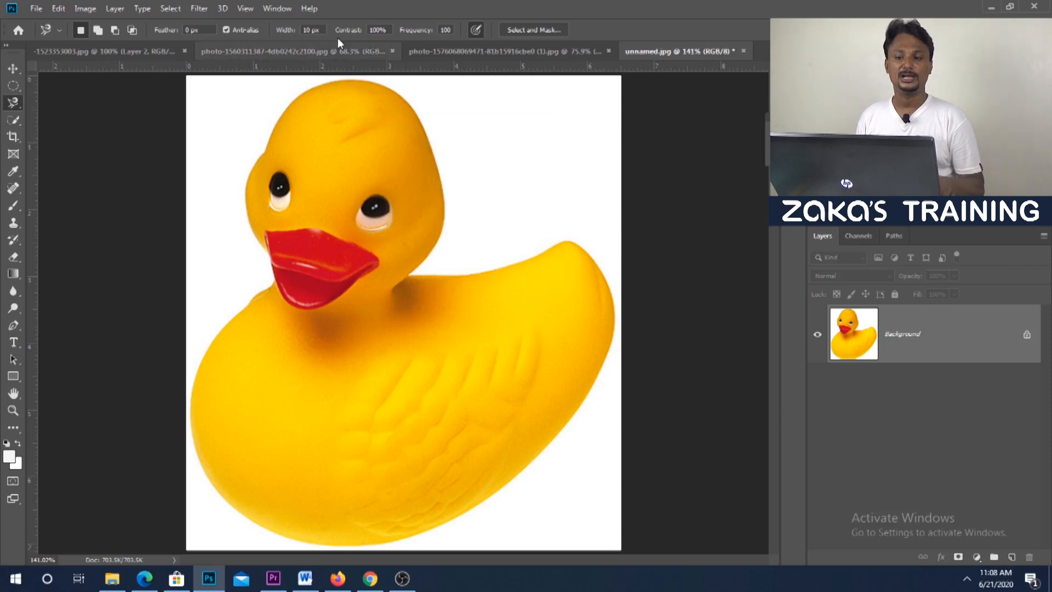
Set the Magnetic Lasso width to 100 px, trace from the duck's crown along its back to the tail, close the selection, and deselect it.
type("10")
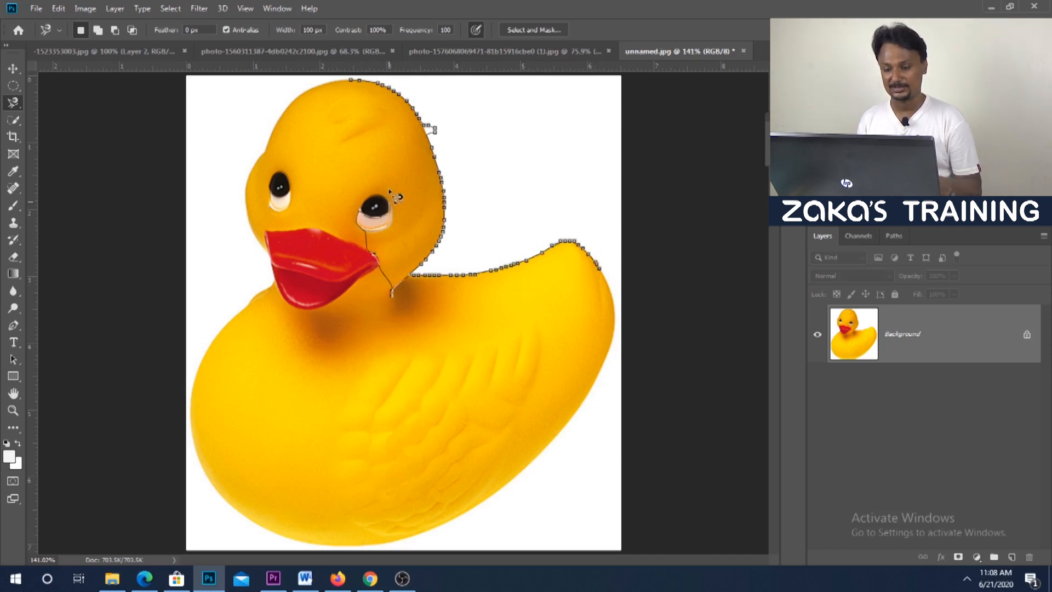
left_click(354, 81)
key("ctrl+d")
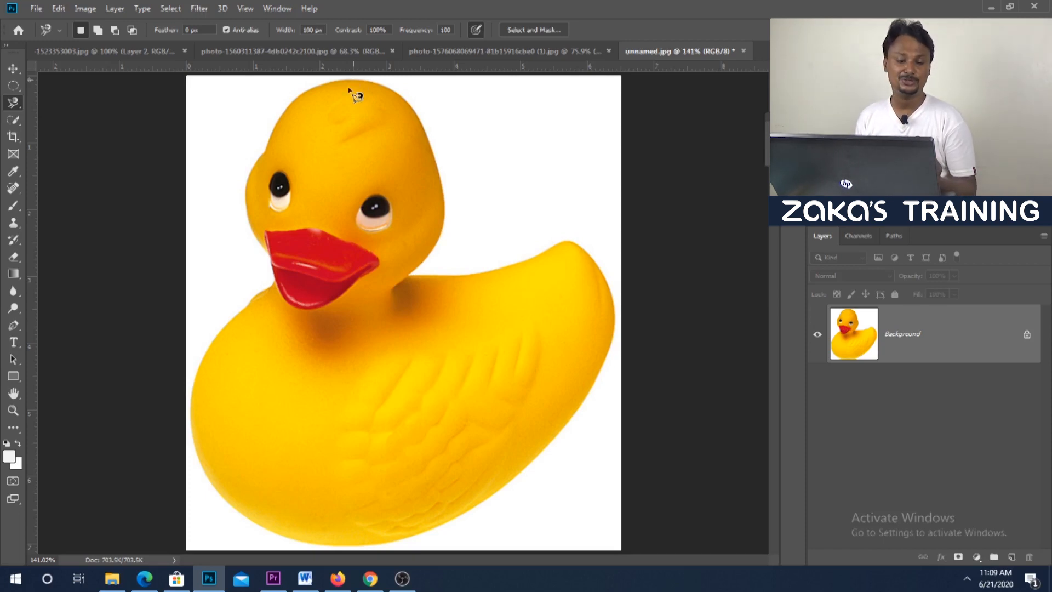
left_click_drag(14, 325, 47, 328)
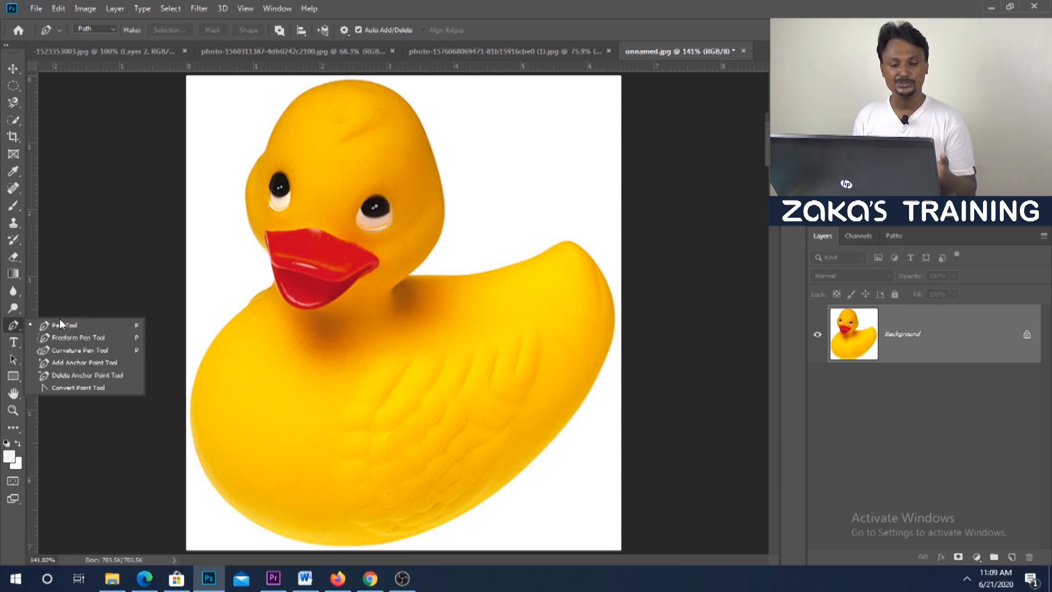
left_click_drag(13, 103, 43, 121)
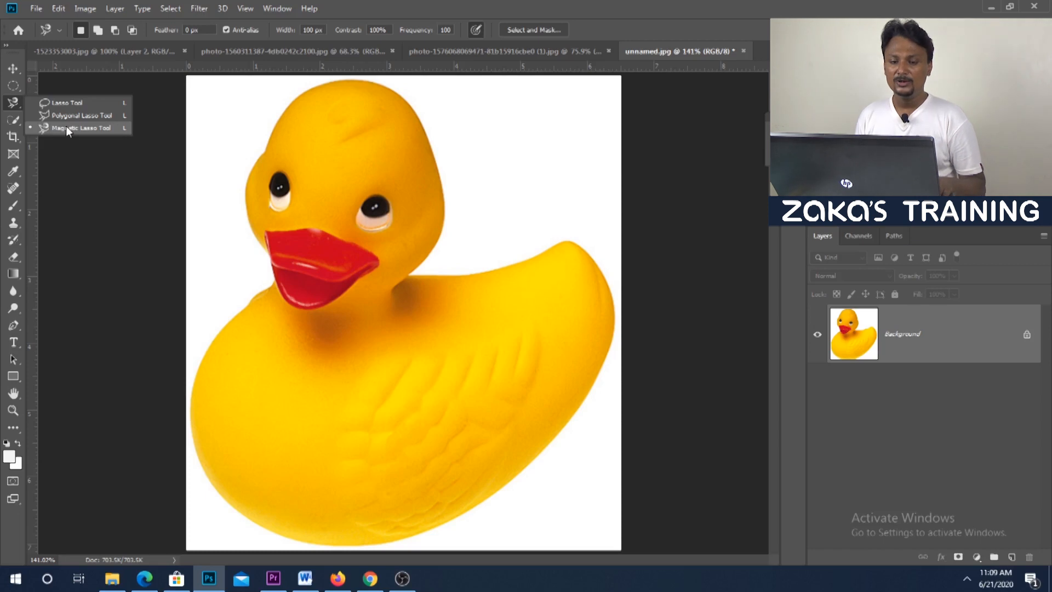
left_click(66, 127)
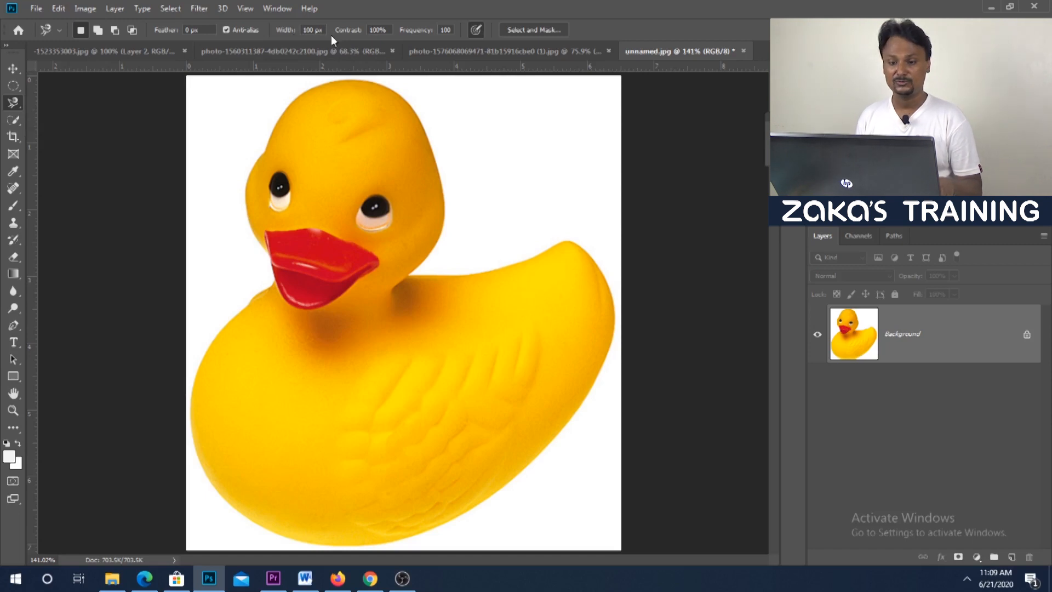
Set the Magnetic Lasso to a width of 50 px, contrast of 50%, and frequency of 50.
type("50")
key("Tab")
type("50")
key("Tab")
type("5")
key("Tab")
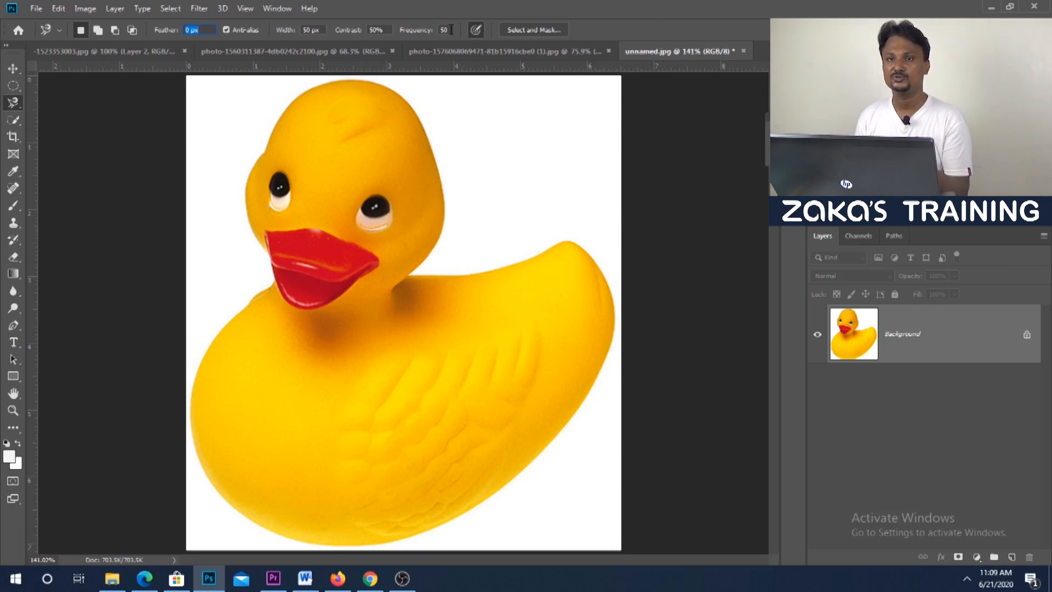
Trace the entire outline of the duck with the Magnetic Lasso, starting and closing the selection at the crown.
left_click(353, 78)
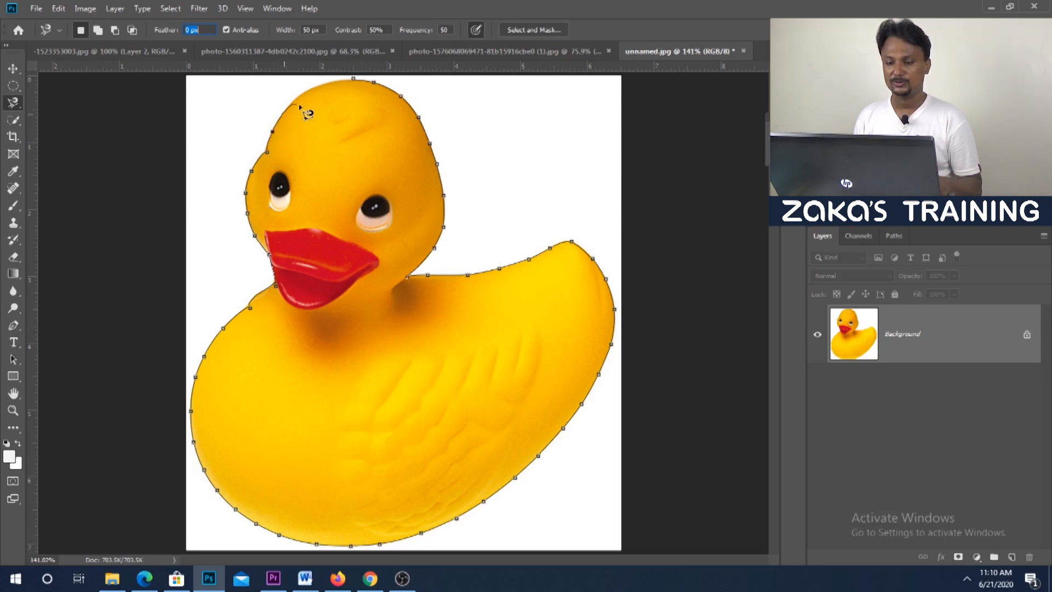
left_click(355, 80)
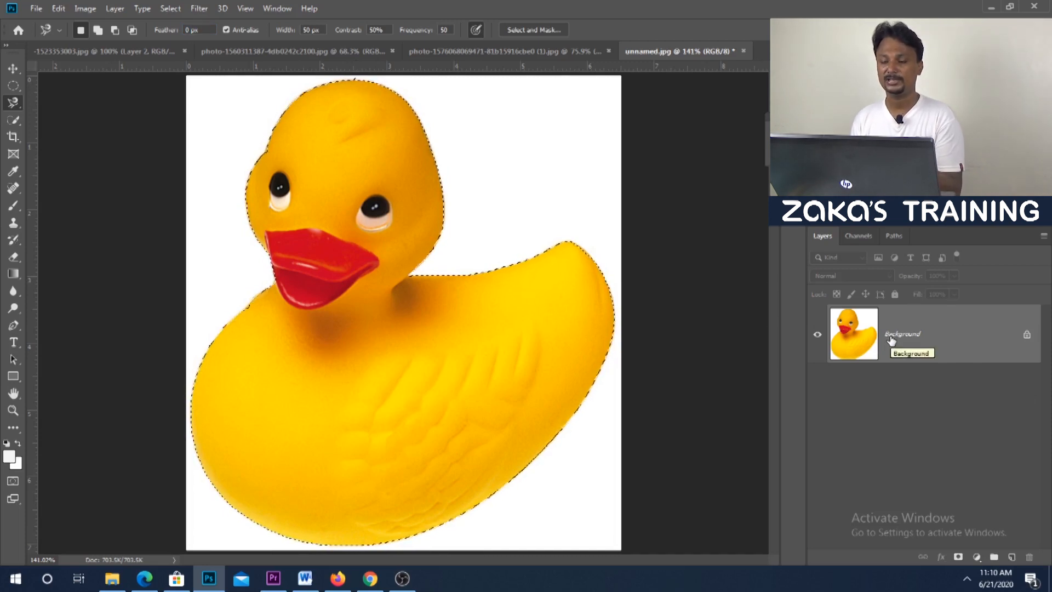
Copy the selected duck to a new layer and move the copy diagonally down and to the right with the Move tool.
right_click(373, 159)
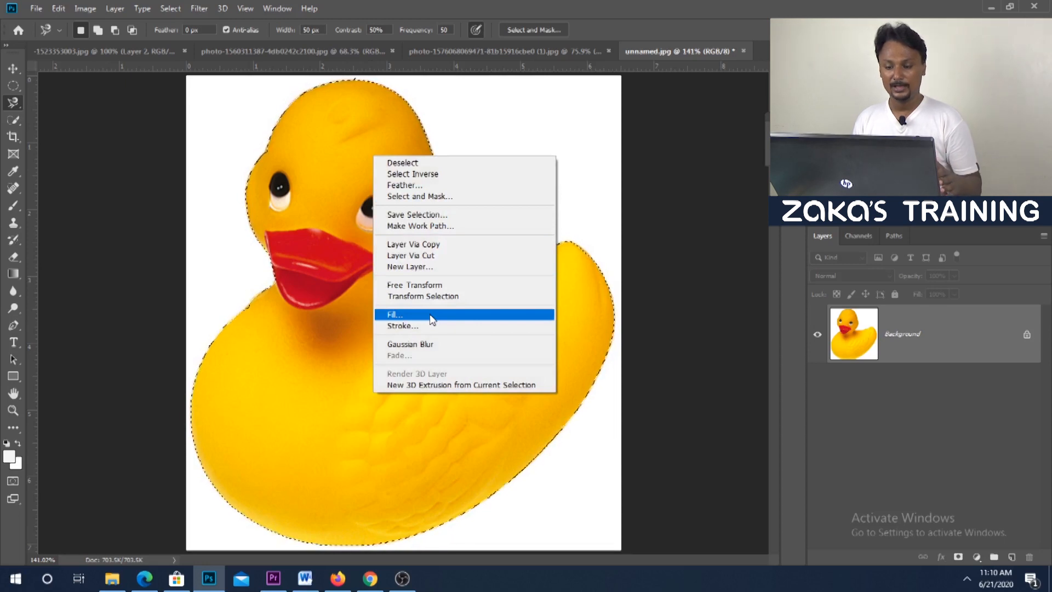
left_click(432, 245)
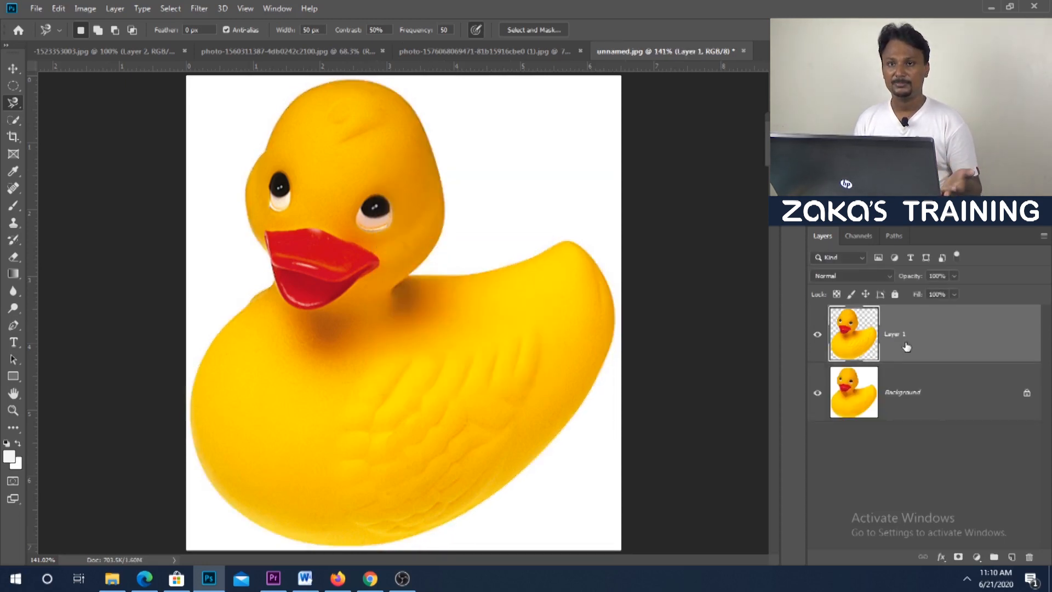
left_click(13, 68)
mouse_move(418, 317)
left_mouse_down()
mouse_move(350, 282)
mouse_move(505, 376)
mouse_move(411, 315)
mouse_move(439, 375)
mouse_move(459, 359)
mouse_move(468, 375)
mouse_move(437, 361)
mouse_move(422, 380)
mouse_move(476, 378)
left_mouse_up()
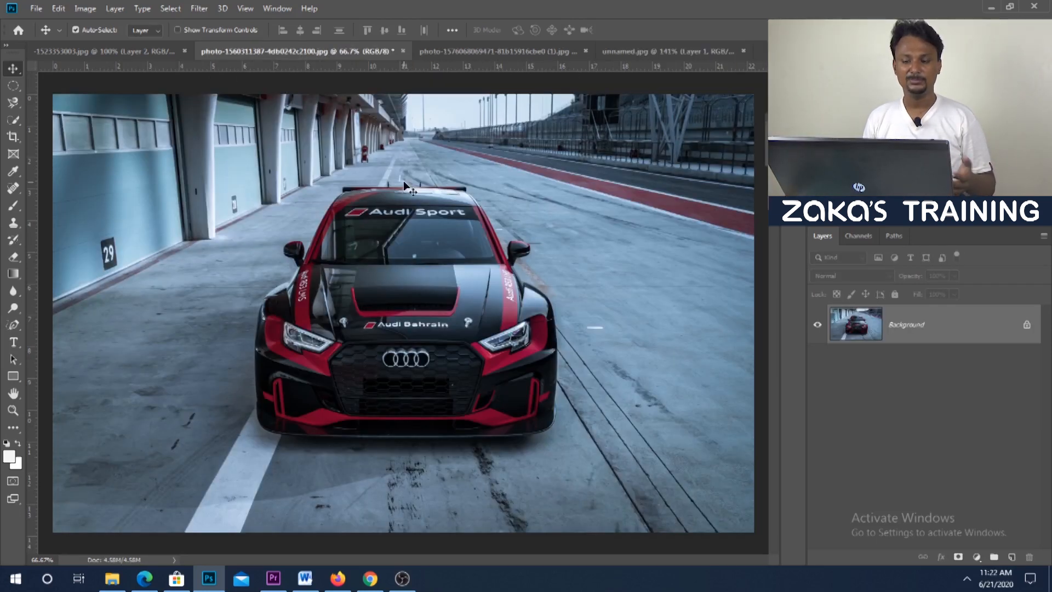
Preview the night street photo, and activate the Magnetic Lasso tool in the Audi race car photo.
left_click(457, 51)
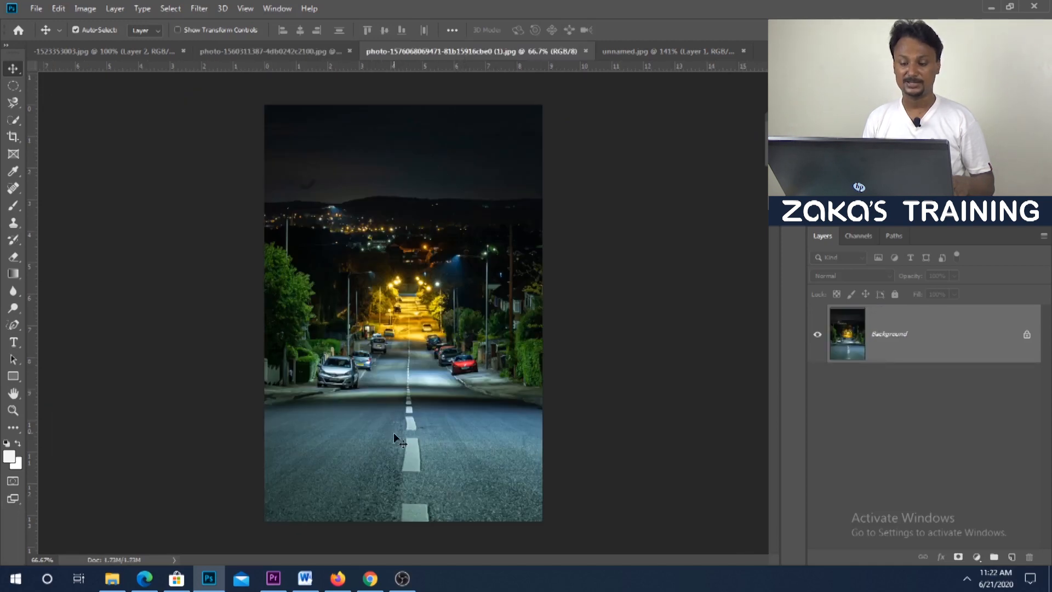
left_click(296, 51)
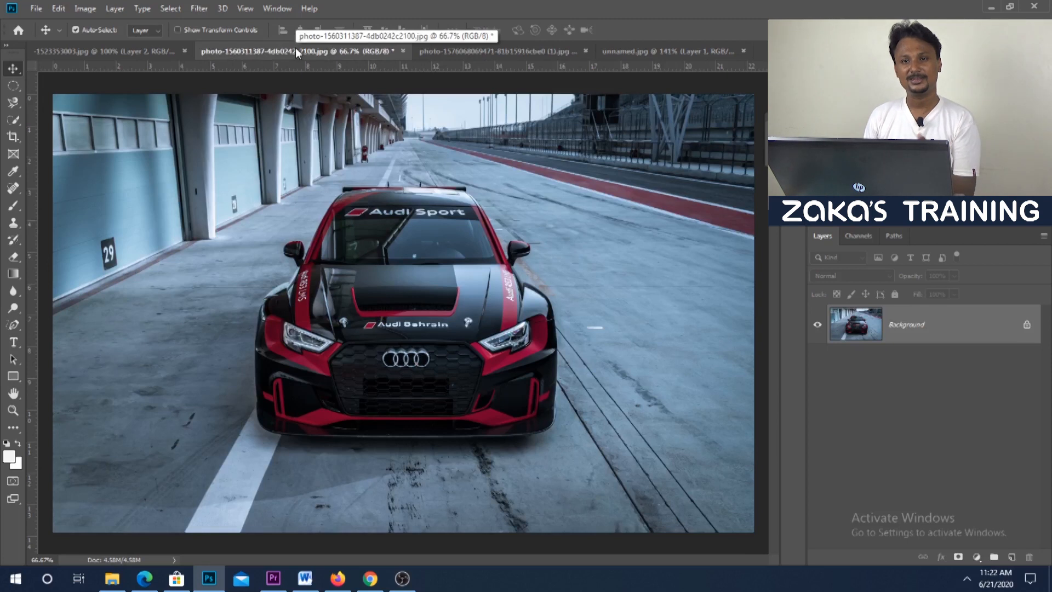
left_click(13, 102)
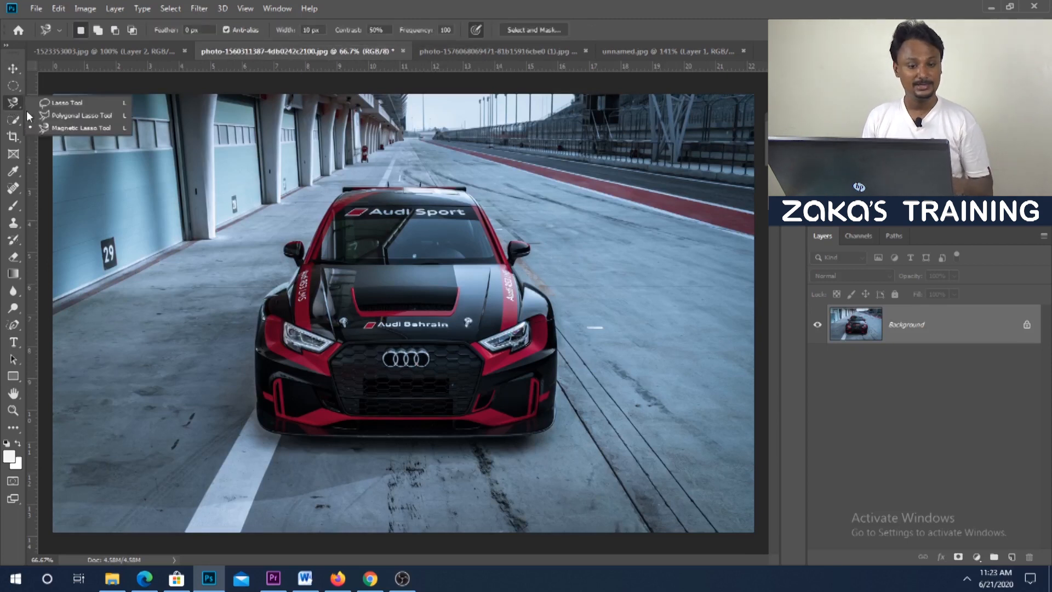
left_click(71, 128)
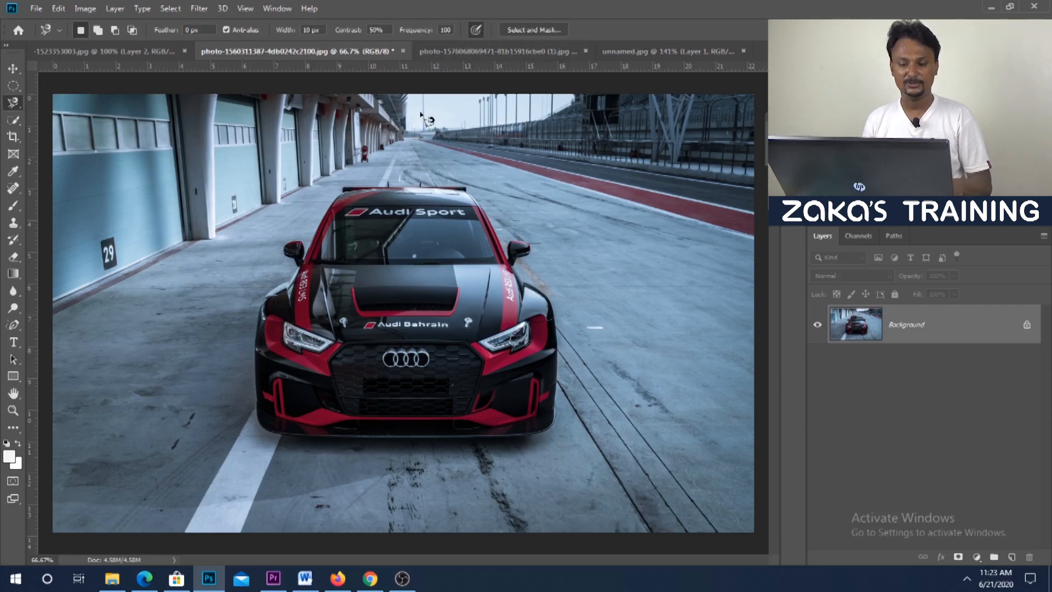
Start a Magnetic Lasso path around the car's mirror on the garage side and trace up the windshield pillar to the rear spoiler.
key("ctrl+plus")
key("ctrl+plus")
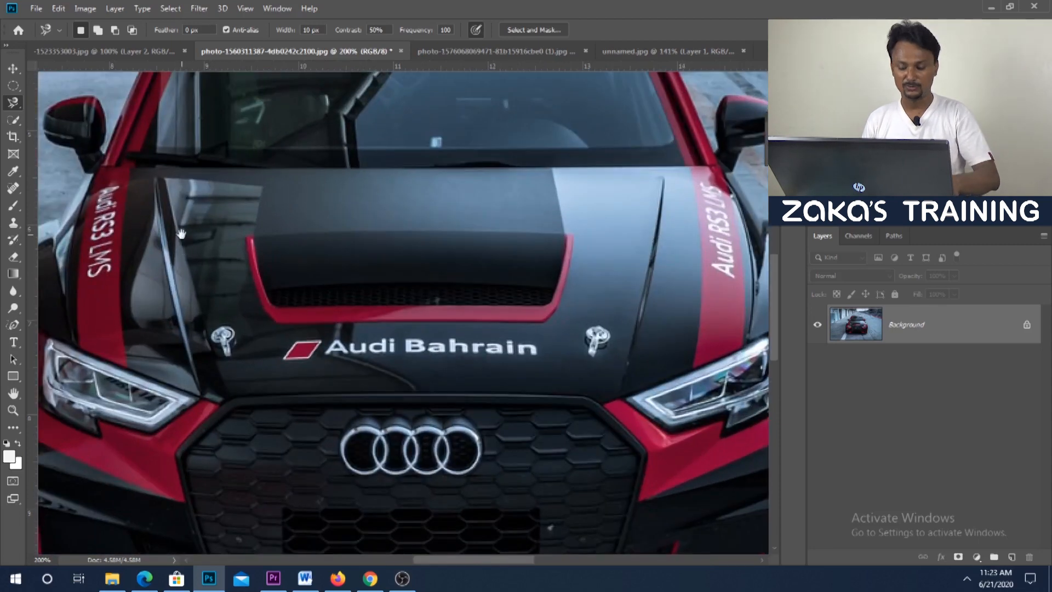
left_click_drag(181, 235, 225, 293)
left_click(219, 288)
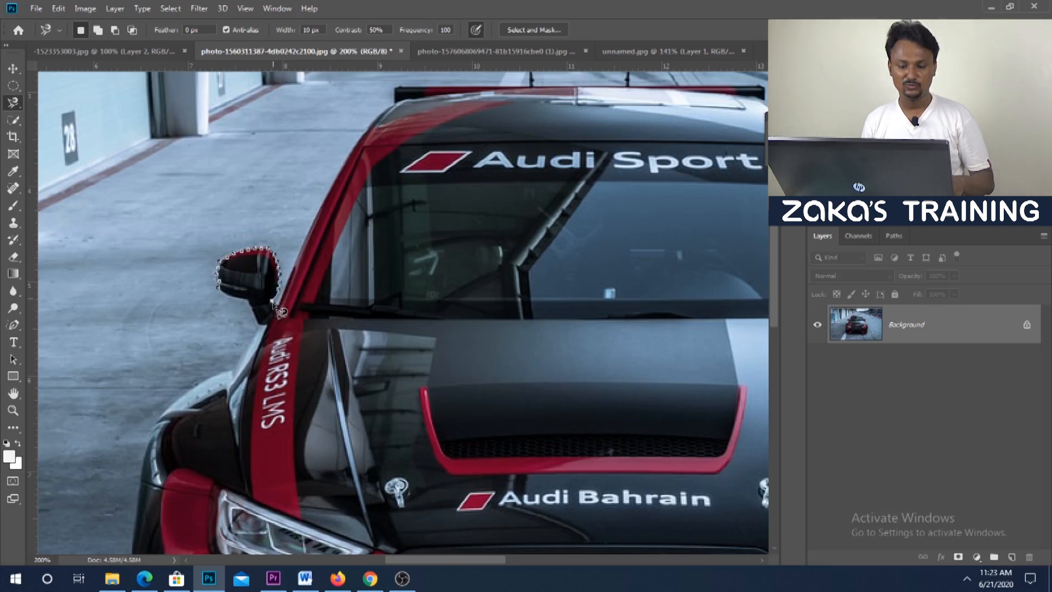
scroll(280, 299, "up", 1)
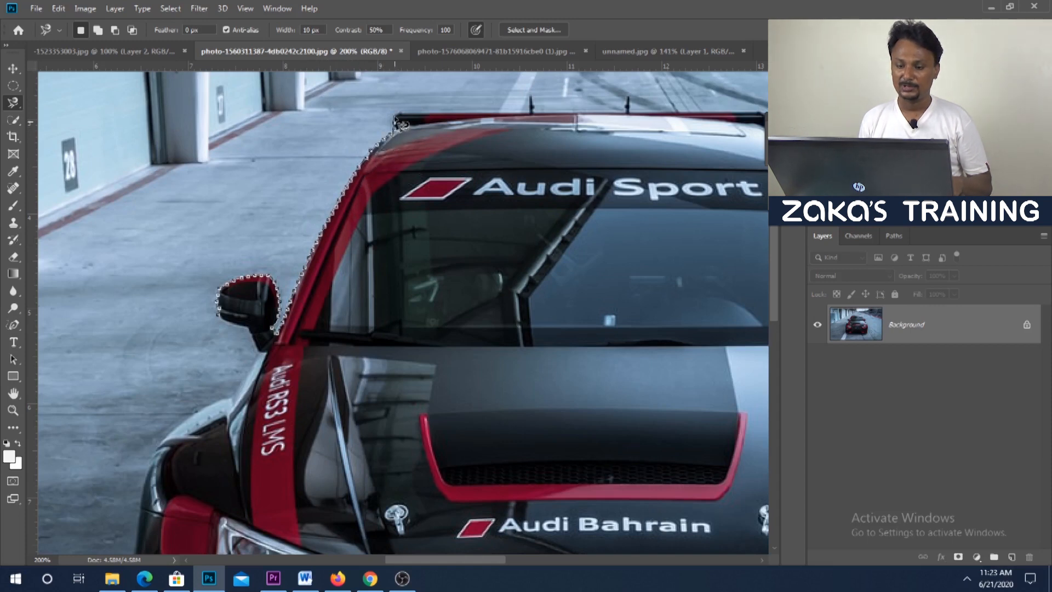
Continue the Magnetic Lasso path along the top of the rear spoiler and onto the far roof edge.
left_click_drag(394, 112, 287, 142)
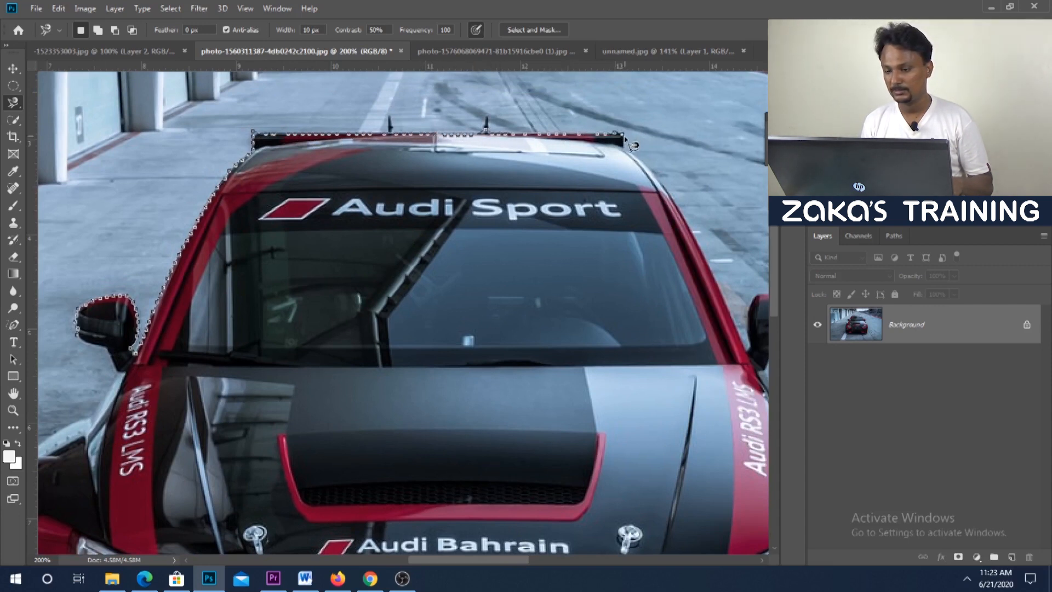
left_click_drag(619, 144, 565, 115)
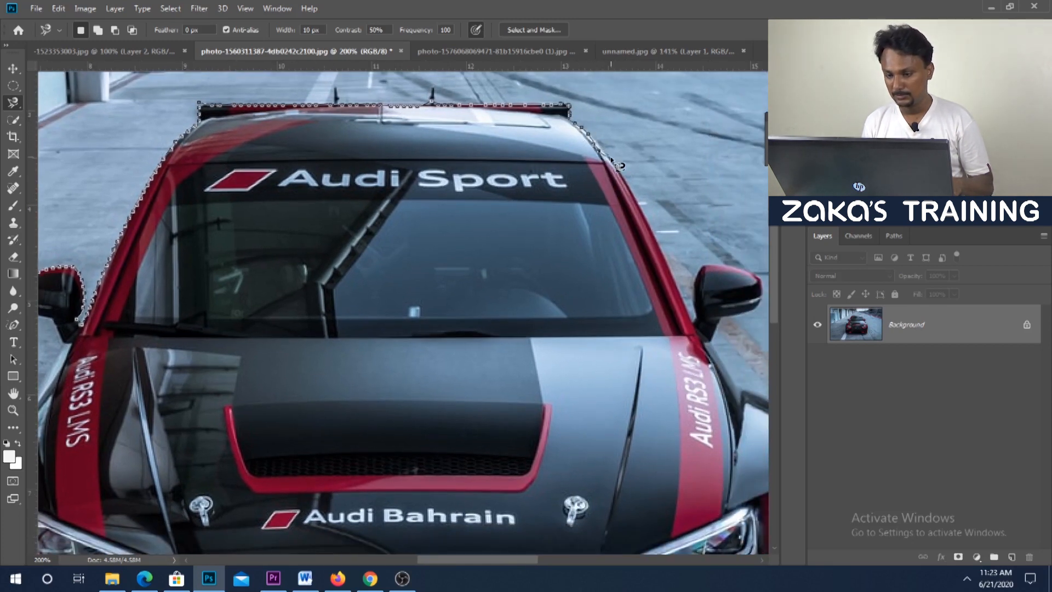
scroll(618, 165, "up", 2)
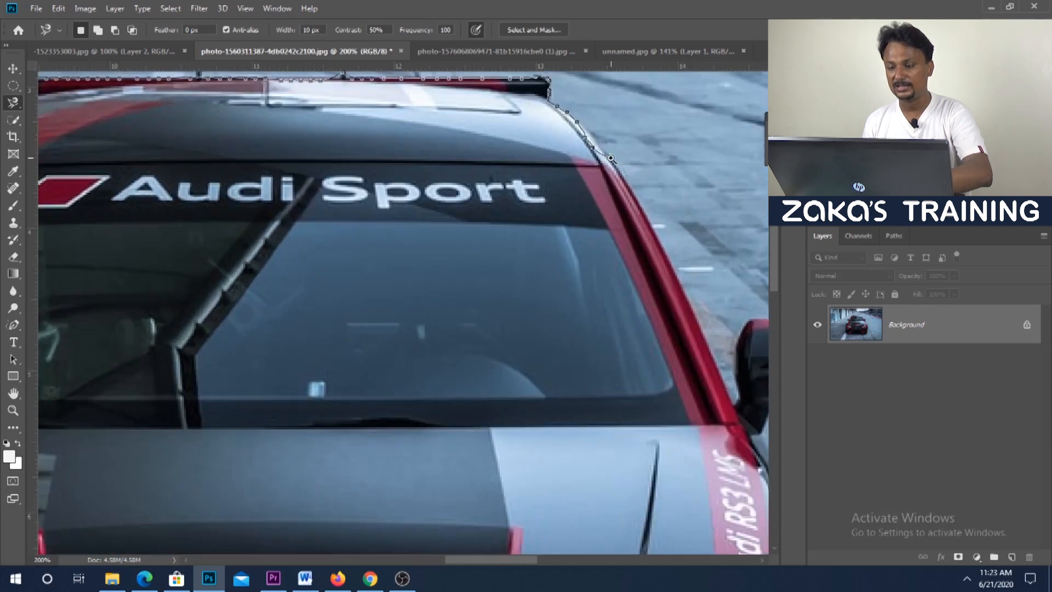
left_click_drag(607, 160, 597, 244)
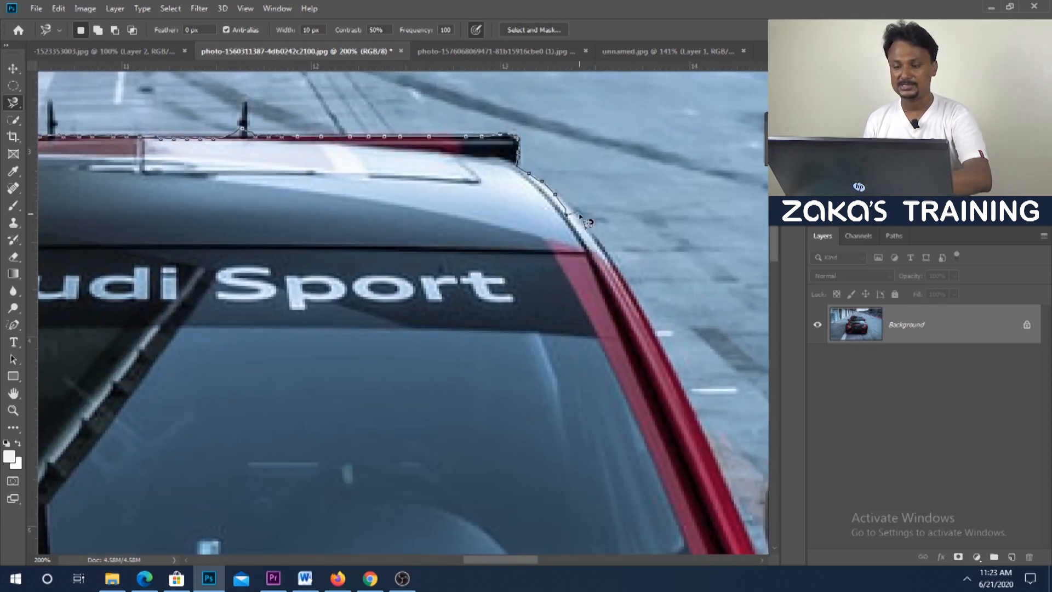
Remove the misplaced anchor points on the far roof edge and retrace it down onto the red windshield pillar.
key("BackSpace")
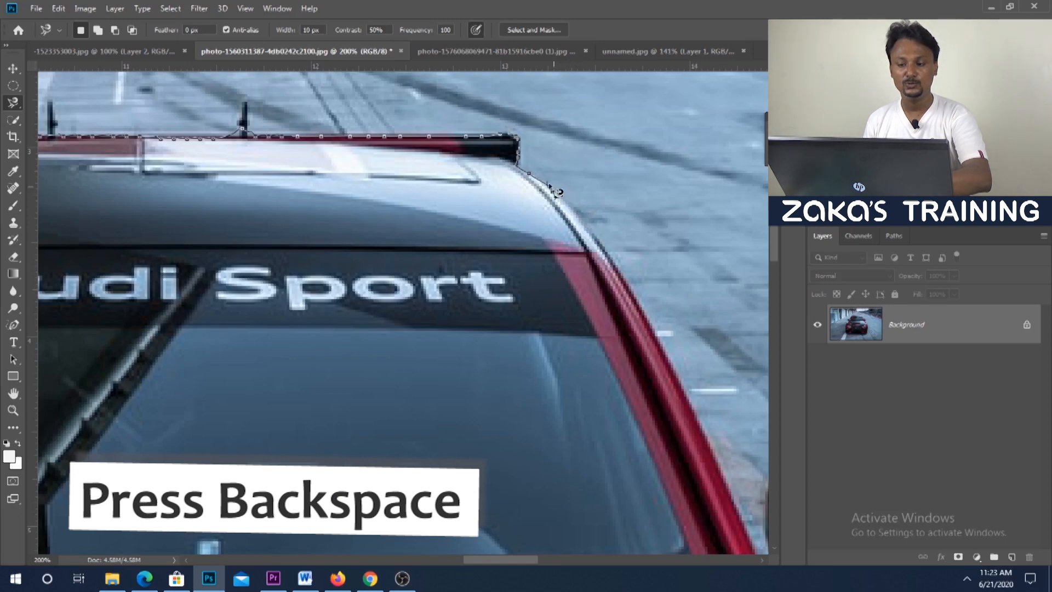
key("BackSpace")
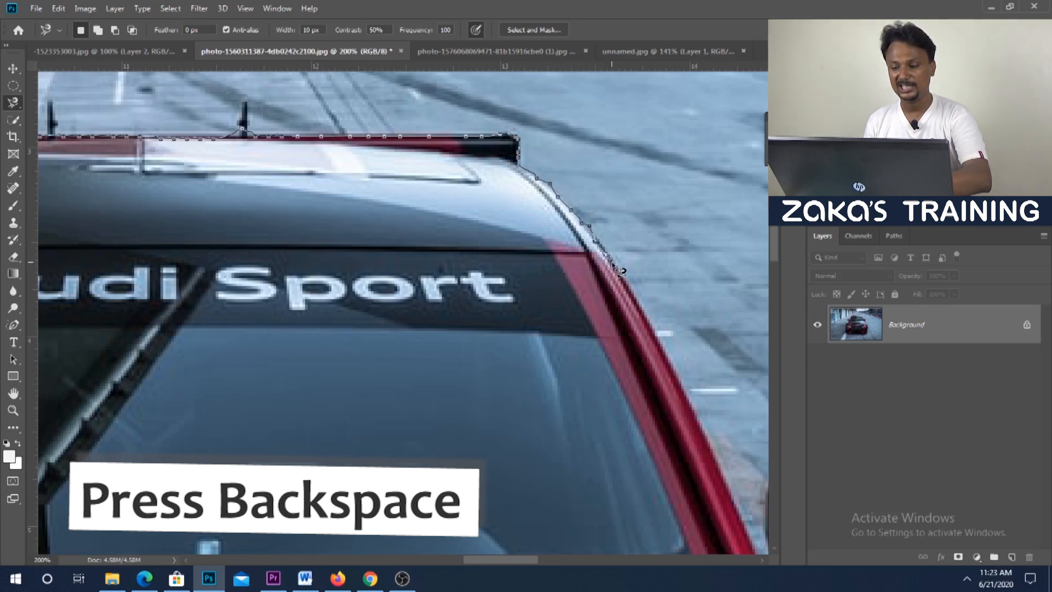
left_click_drag(646, 304, 566, 269)
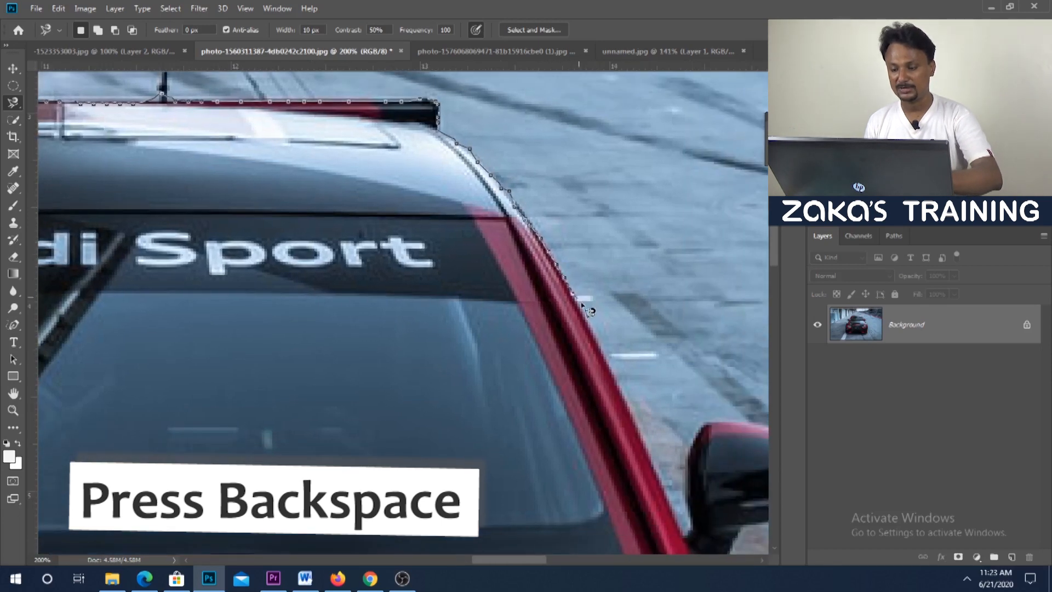
Continue the Magnetic Lasso path down the red windshield pillar, around the track-side mirror, and along the front fender.
mouse_move(634, 411)
left_mouse_down()
mouse_move(503, 253)
mouse_move(475, 187)
left_mouse_up()
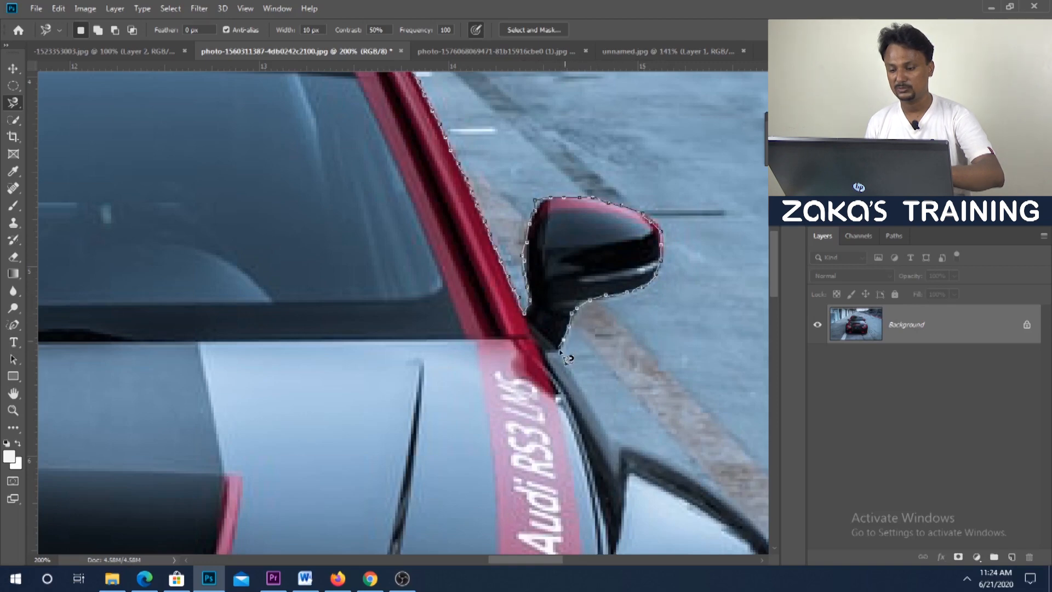
left_click_drag(560, 357, 398, 204)
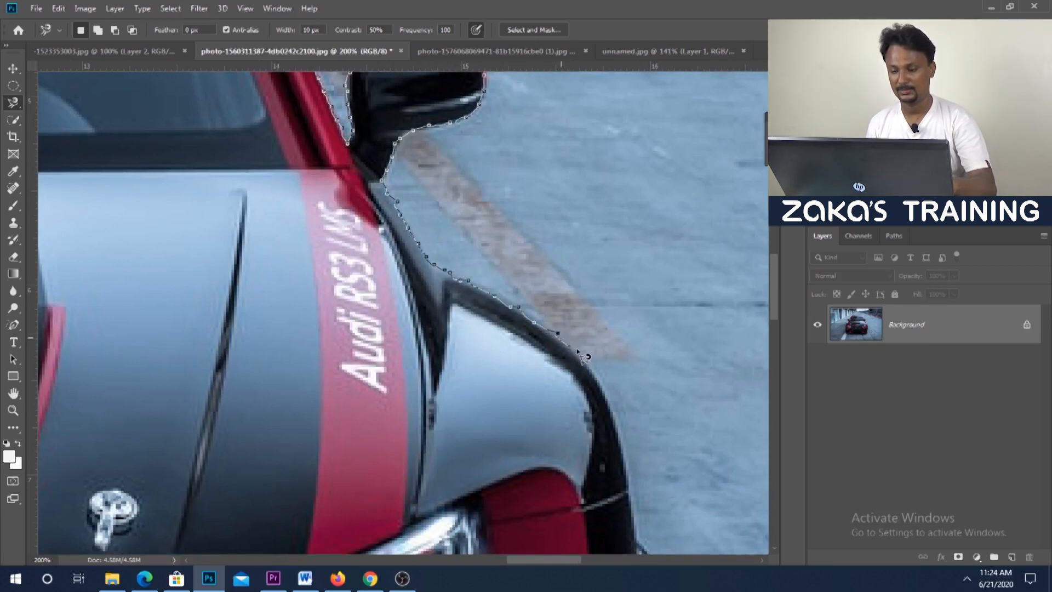
left_click_drag(619, 432, 488, 174)
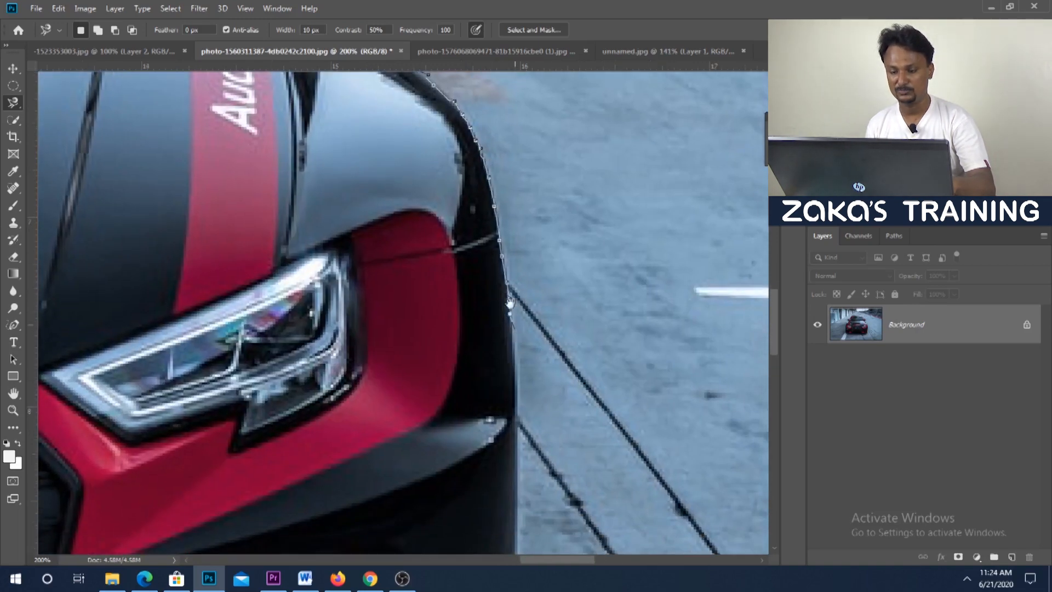
Trace the Magnetic Lasso path down the track-side bumper edge and around the lower corner of the front splitter.
left_click_drag(514, 327, 492, 162)
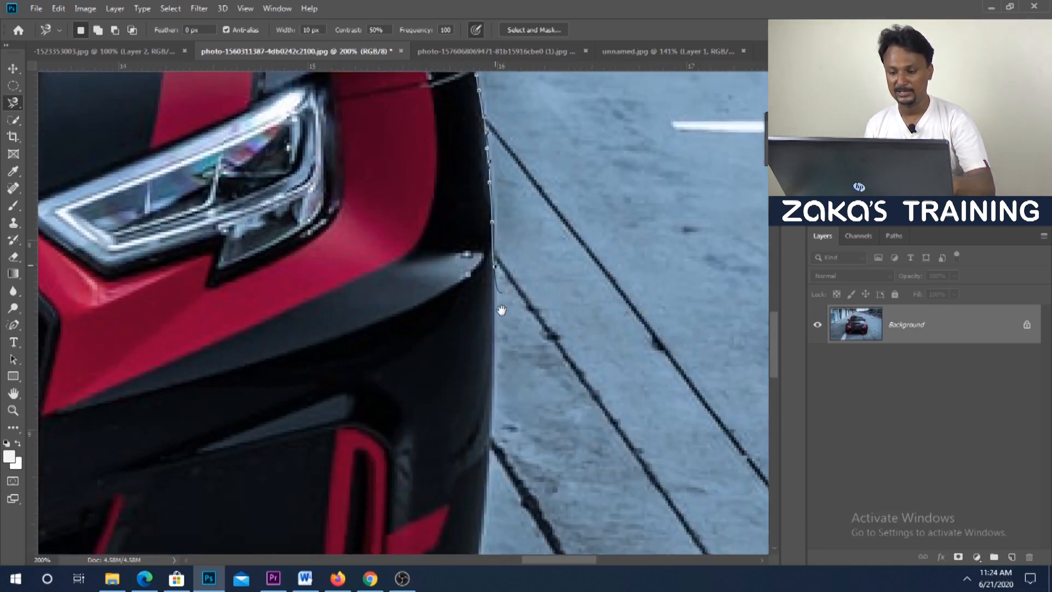
left_click_drag(502, 311, 526, 234)
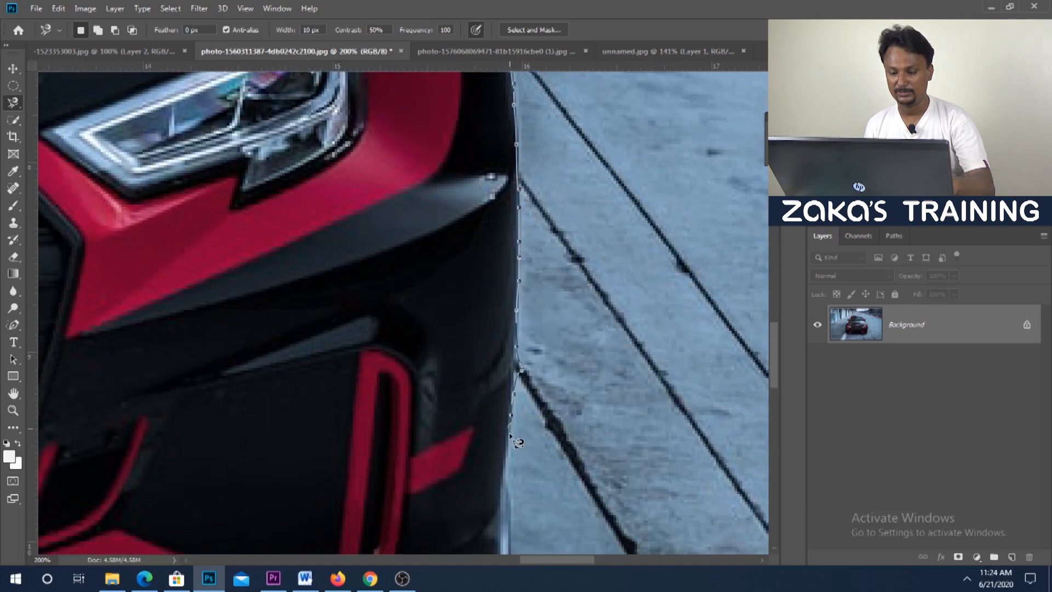
left_click_drag(516, 455, 549, 208)
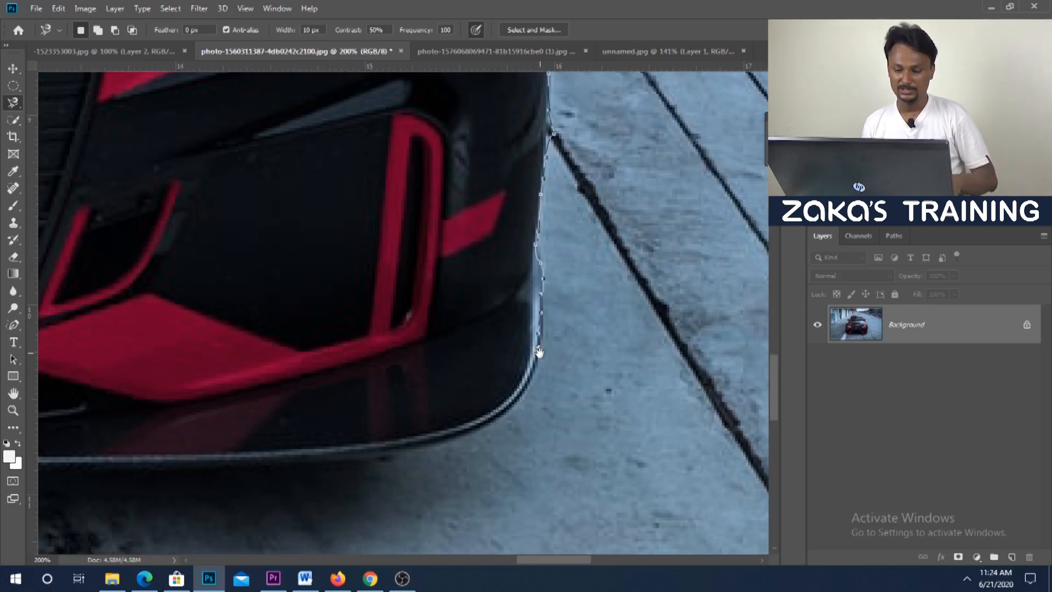
left_click_drag(540, 352, 592, 258)
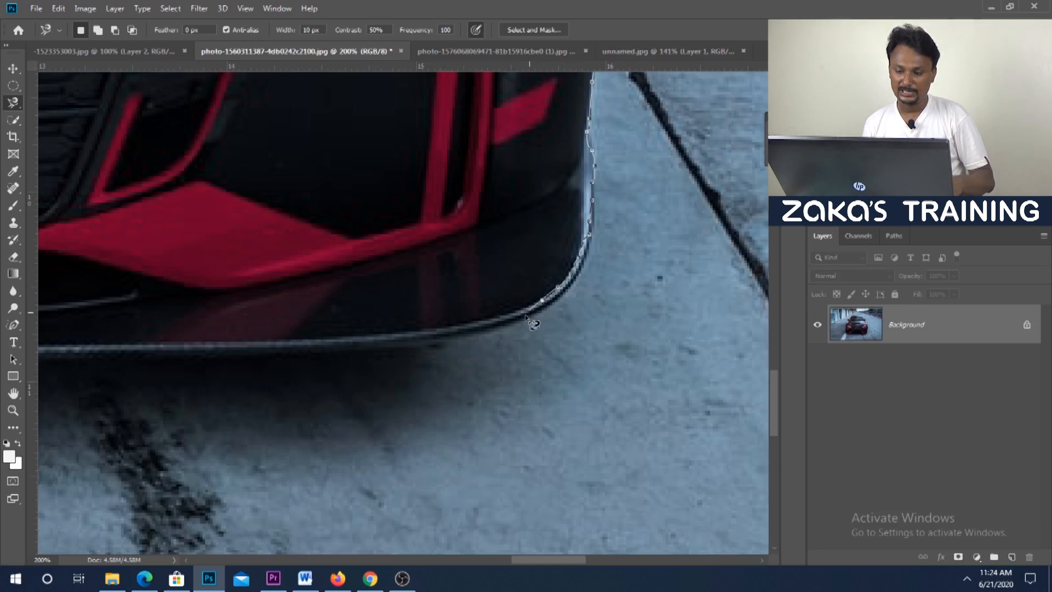
Continue the Magnetic Lasso path along the splitter's bottom edge to the corner on the garage side.
left_click_drag(281, 338, 725, 336)
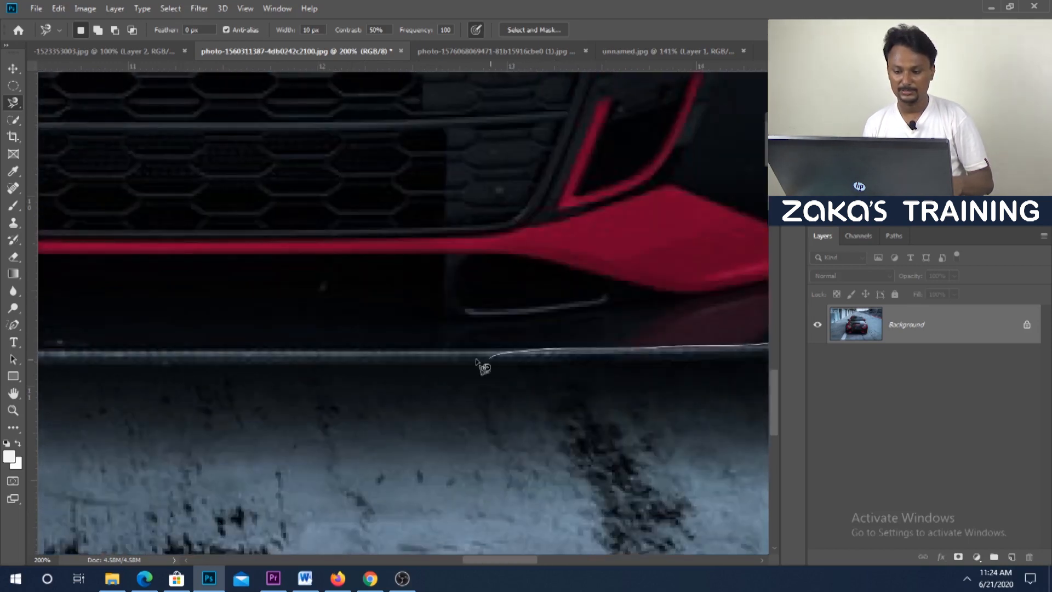
left_click_drag(238, 371, 531, 368)
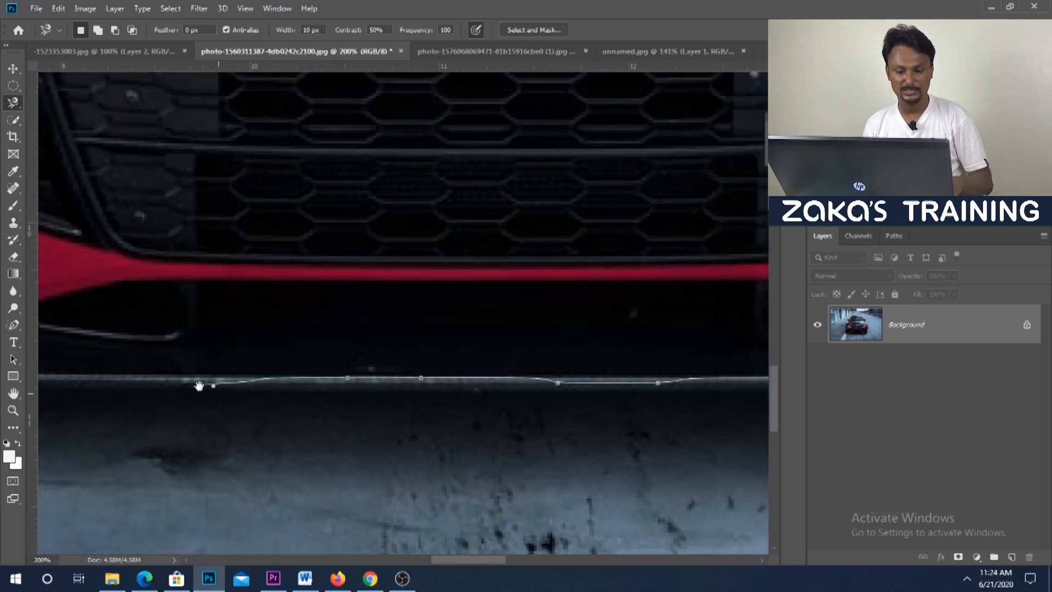
left_click_drag(198, 383, 503, 375)
mouse_move(351, 378)
left_mouse_down()
mouse_move(212, 359)
mouse_move(404, 418)
mouse_move(317, 423)
mouse_move(263, 411)
mouse_move(236, 359)
mouse_move(226, 272)
mouse_move(246, 265)
mouse_move(214, 423)
left_mouse_up()
Trace up the garage-side bumper and fender to the mirror, and close the Magnetic Lasso path into a selection of the whole car.
mouse_move(215, 423)
left_mouse_down()
mouse_move(185, 225)
mouse_move(209, 373)
mouse_move(218, 195)
mouse_move(221, 343)
mouse_move(256, 253)
left_mouse_up()
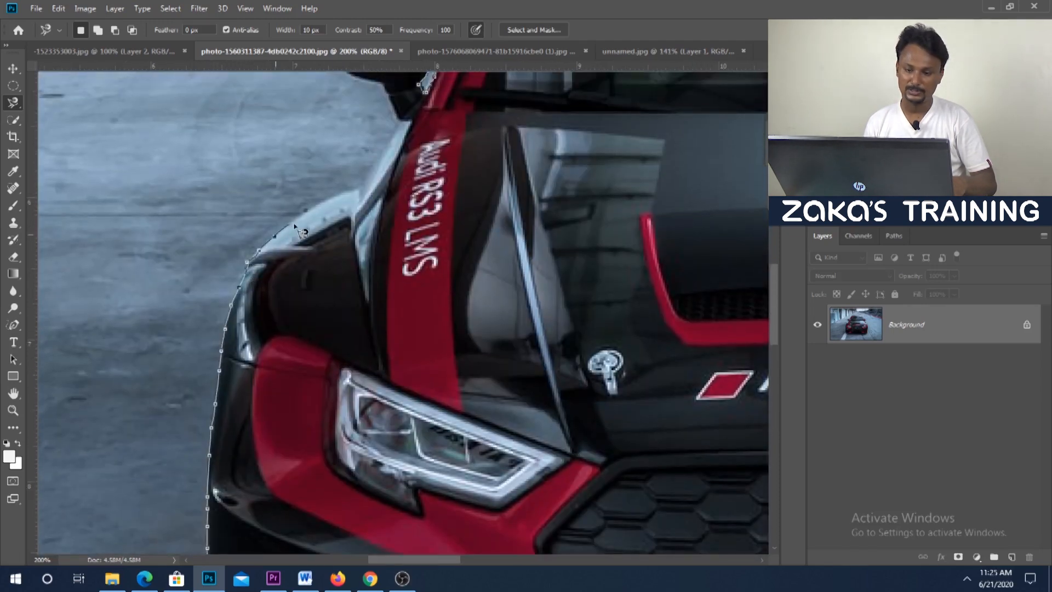
mouse_move(316, 208)
left_mouse_down()
mouse_move(360, 194)
mouse_move(308, 343)
mouse_move(336, 301)
left_mouse_up()
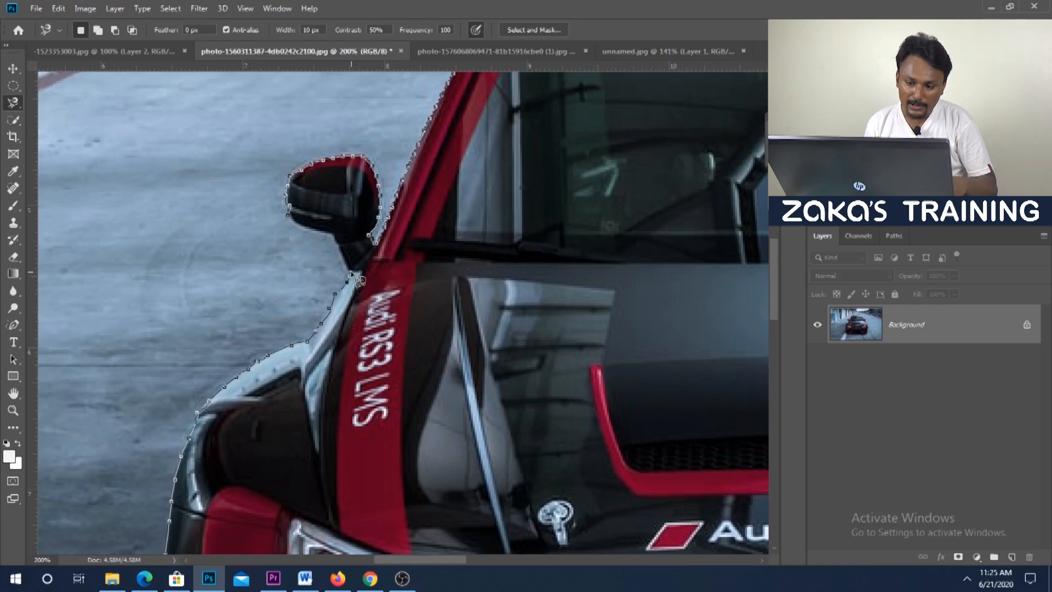
left_click_drag(334, 238, 319, 232)
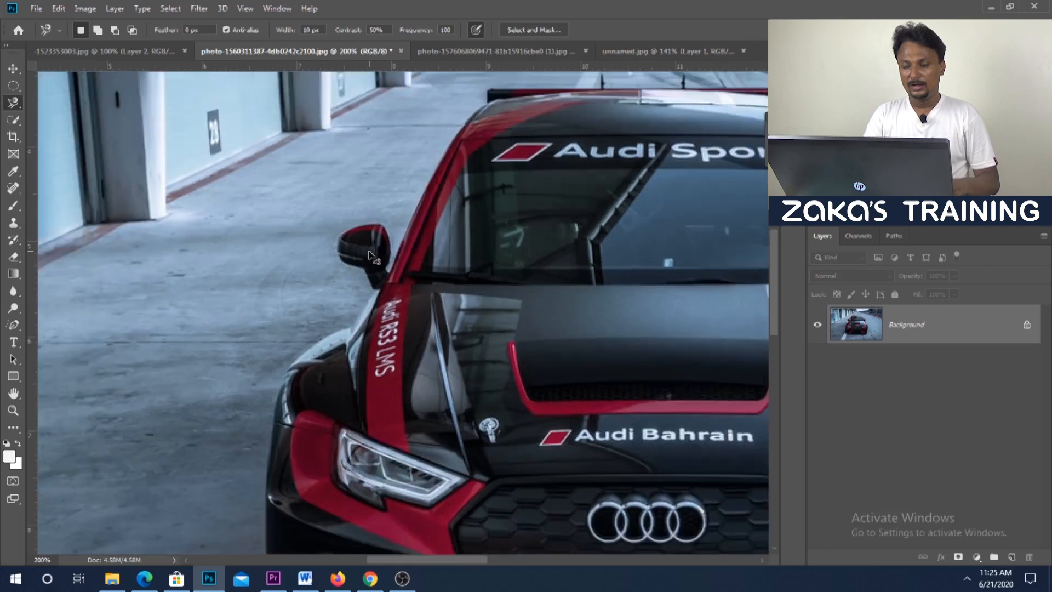
key("ctrl+minus")
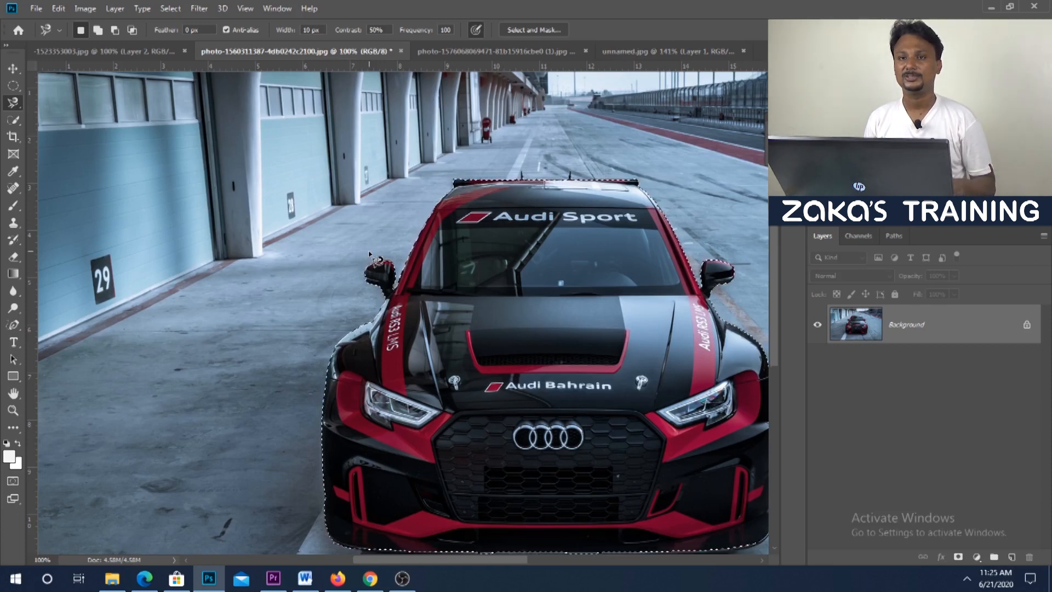
Show the Pen tool variants, and switch to the Move tool.
left_click(13, 326)
right_click(15, 326)
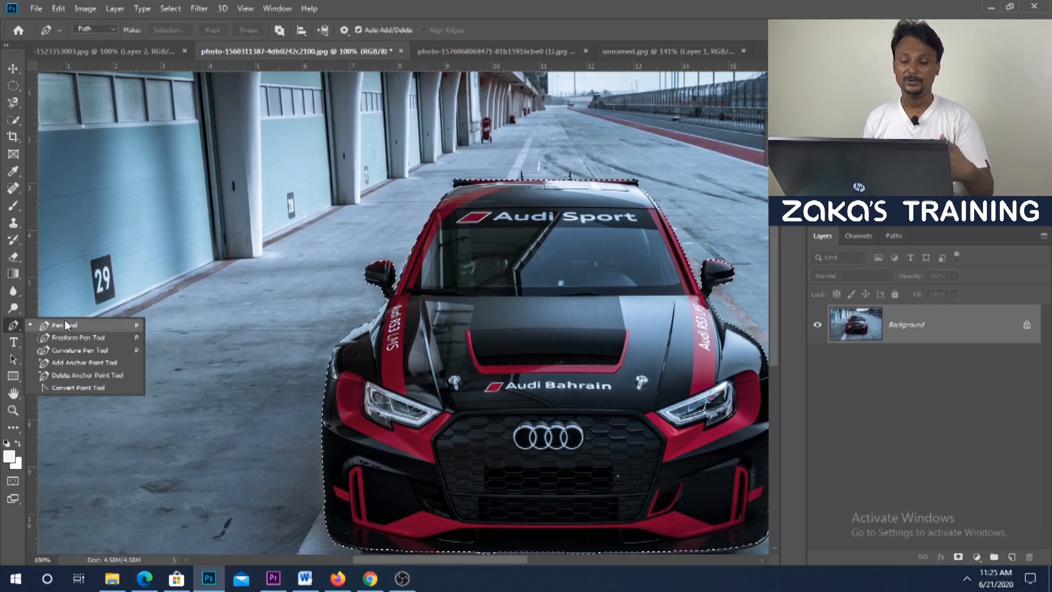
left_click(19, 66)
Copy the selected car to a new layer, and bring it into the night street photo.
left_click_drag(580, 287, 480, 230)
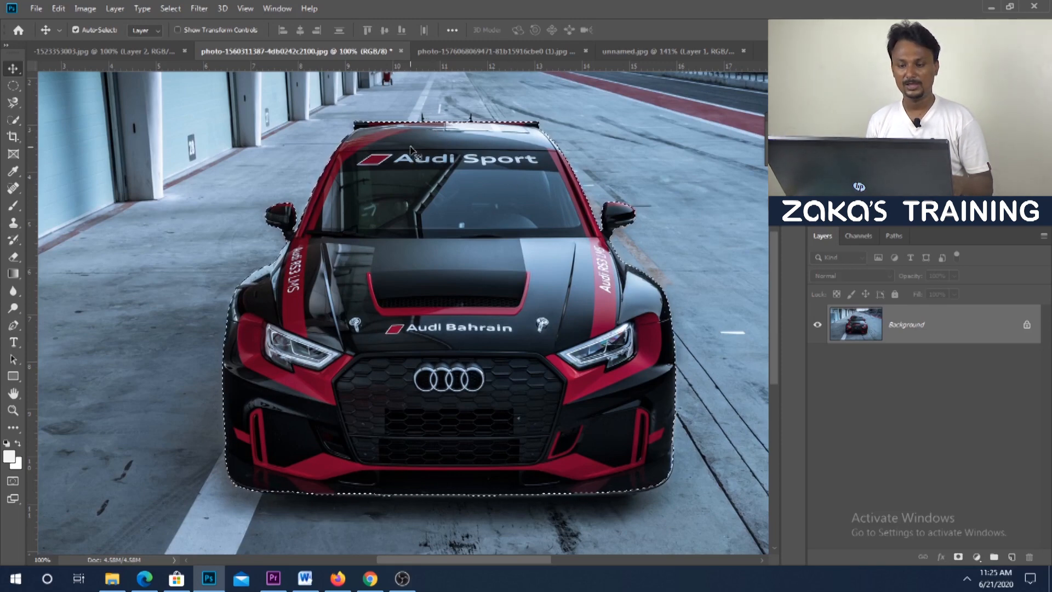
key("ctrl+minus")
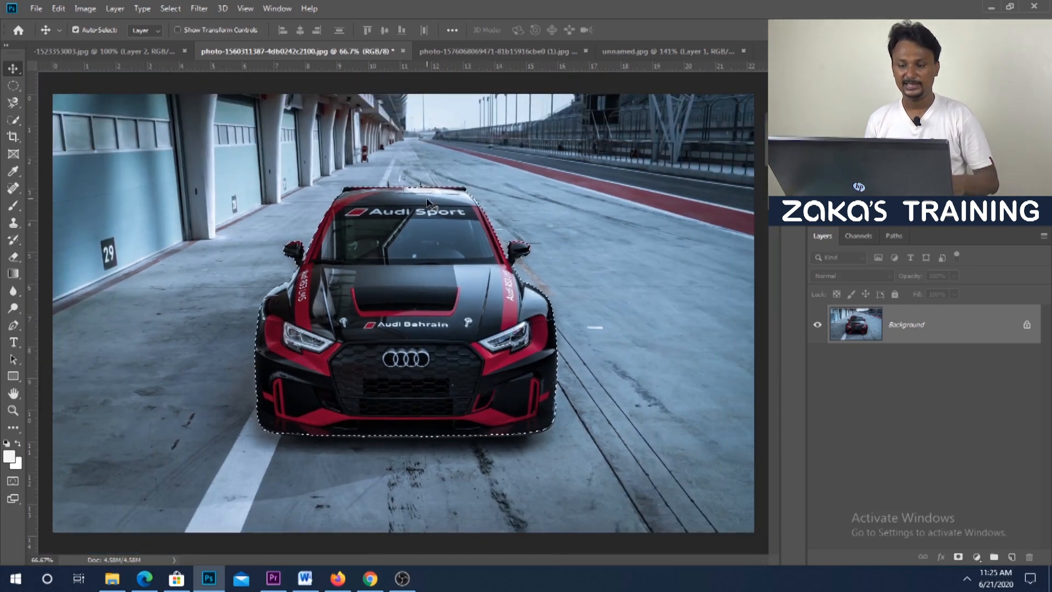
key("ctrl+j")
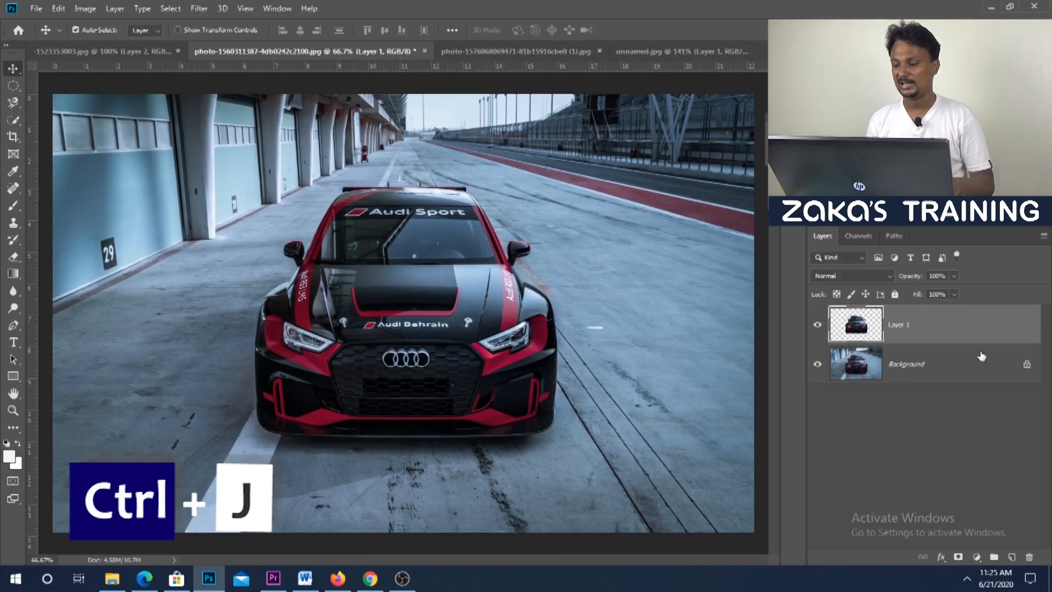
left_click_drag(469, 317, 441, 310)
left_click_drag(377, 312, 420, 356)
Scale the car proportionally to 55.35% with Free Transform, and position it on the road in the foreground of the street photo.
key("ctrl+t")
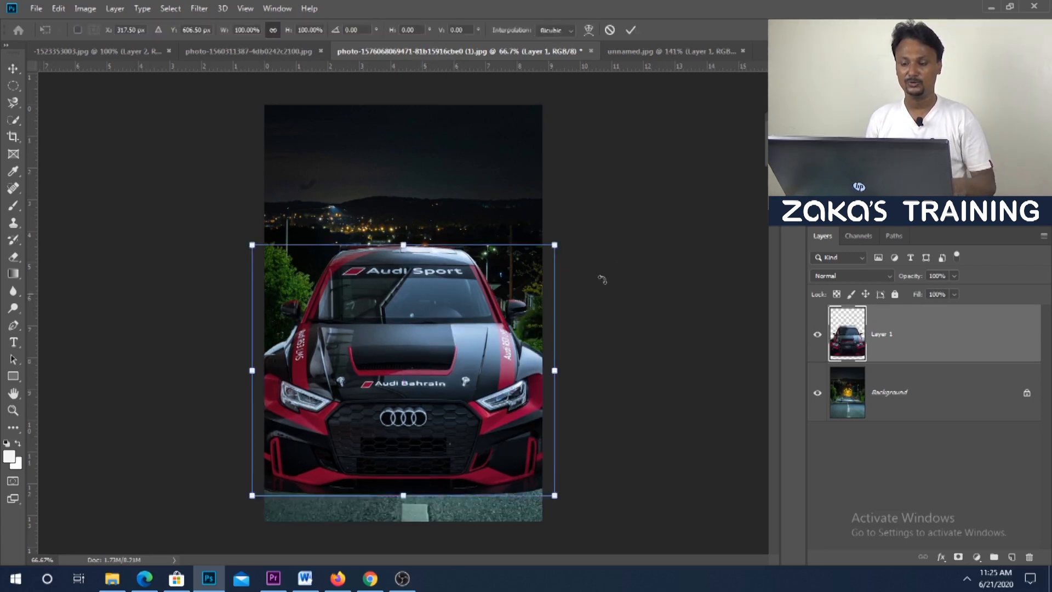
left_click_drag(557, 246, 445, 389)
left_click_drag(372, 411, 440, 436)
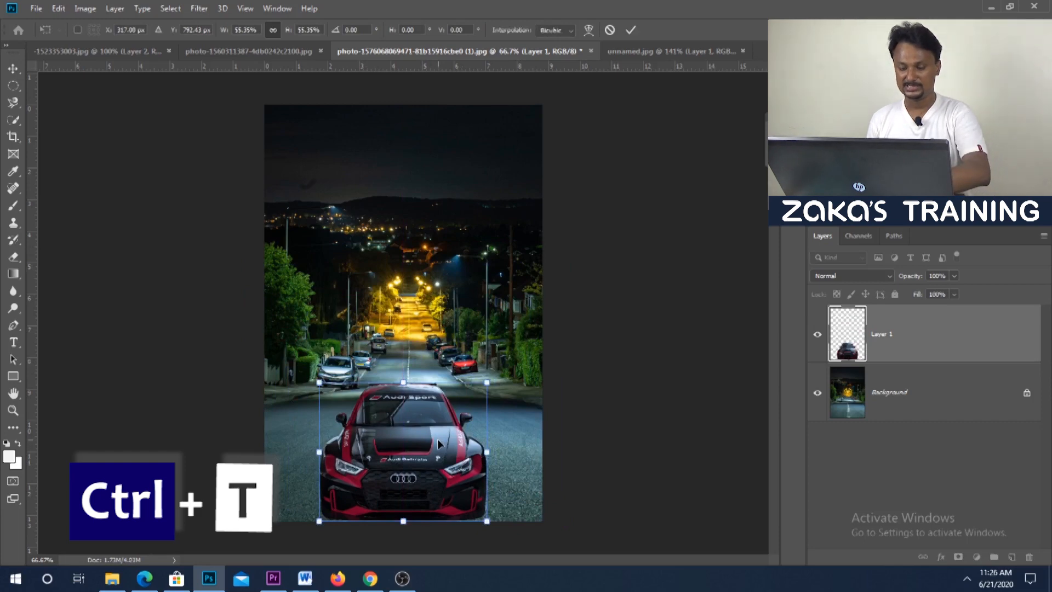
key("ctrl+plus")
scroll(441, 417, "down", 3)
mouse_move(448, 379)
left_mouse_down()
mouse_move(423, 383)
mouse_move(430, 373)
left_mouse_up()
key("Return")
Squash the car vertically to about 89% of its height with Free Transform, keeping its width at 100%.
key("ctrl+t")
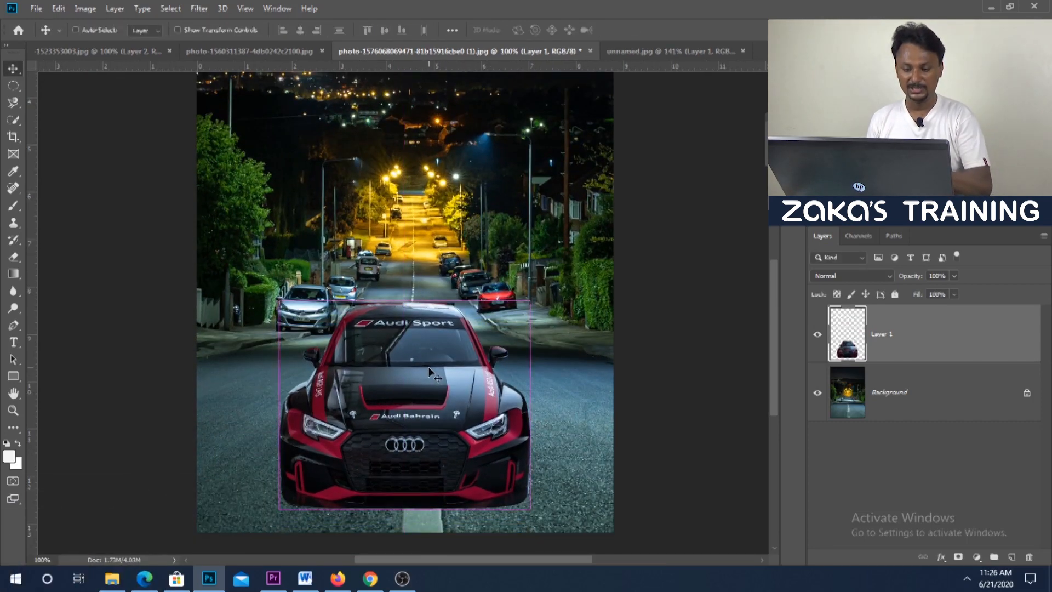
left_click_drag(406, 307, 404, 328)
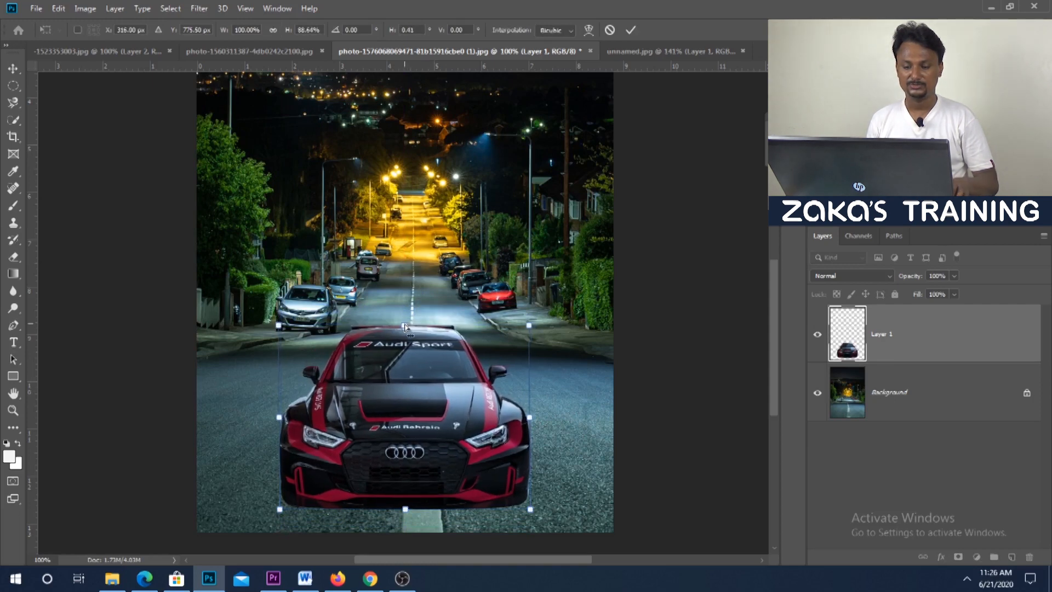
key("Return")
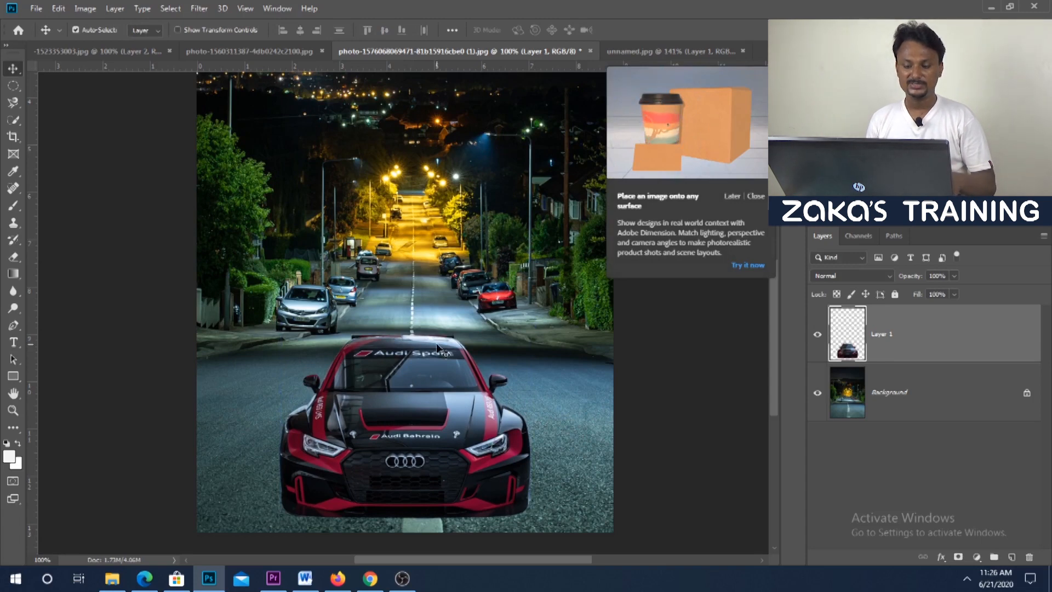
Apply Color Balance to the car's midtones with Cyan/Red at -28 and Magenta/Green at +23.
key("ctrl")
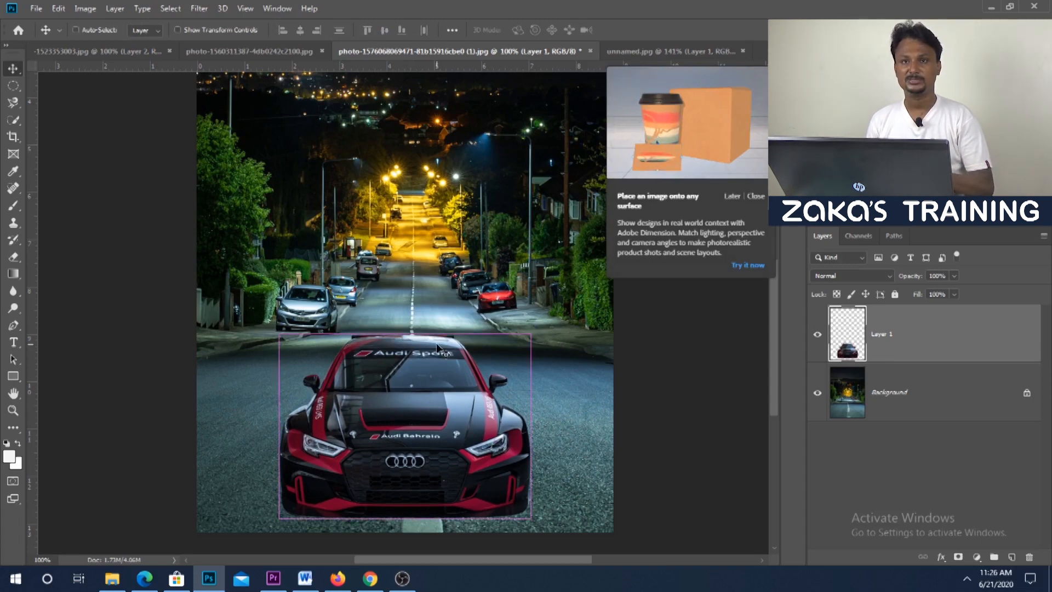
key("ctrl+b")
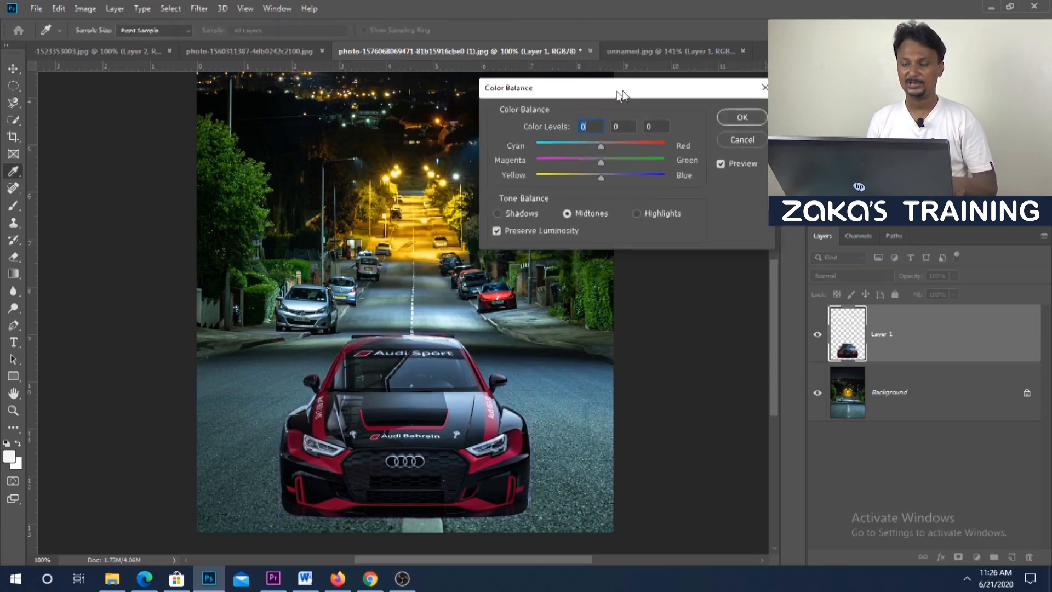
left_click_drag(618, 92, 684, 72)
left_click_drag(664, 124, 682, 142)
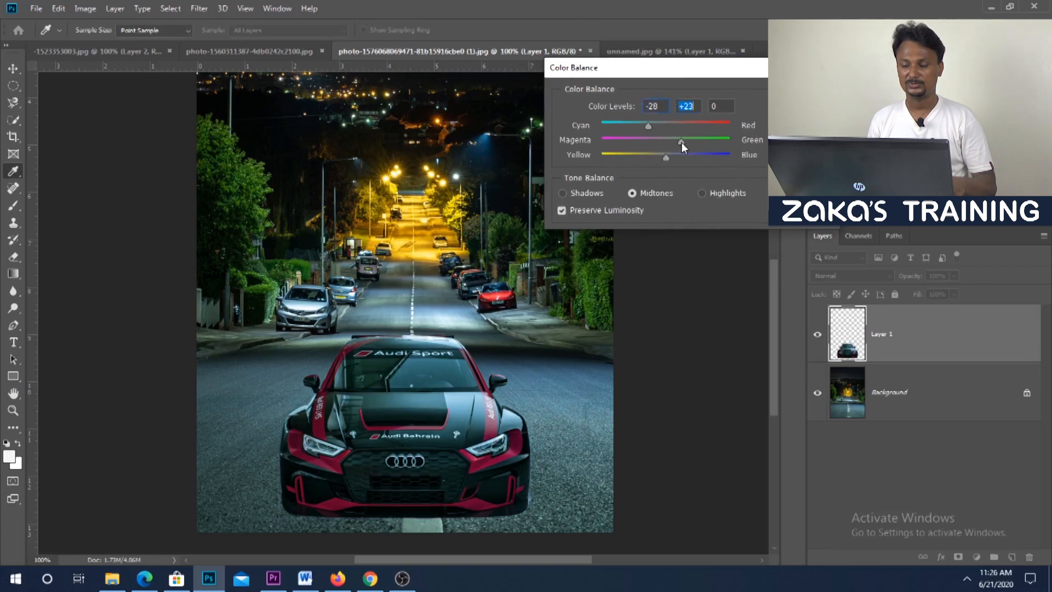
key("Return")
Move the car down to the lower edge of the street photo, and check the composite up close.
key("v")
left_click_drag(453, 394, 454, 414)
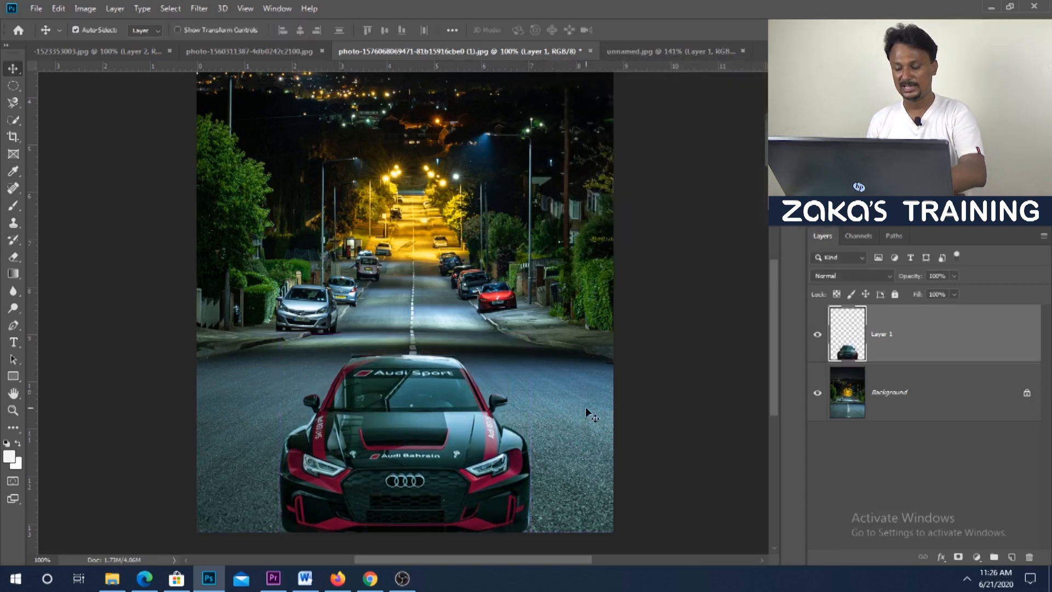
key("ctrl+plus")
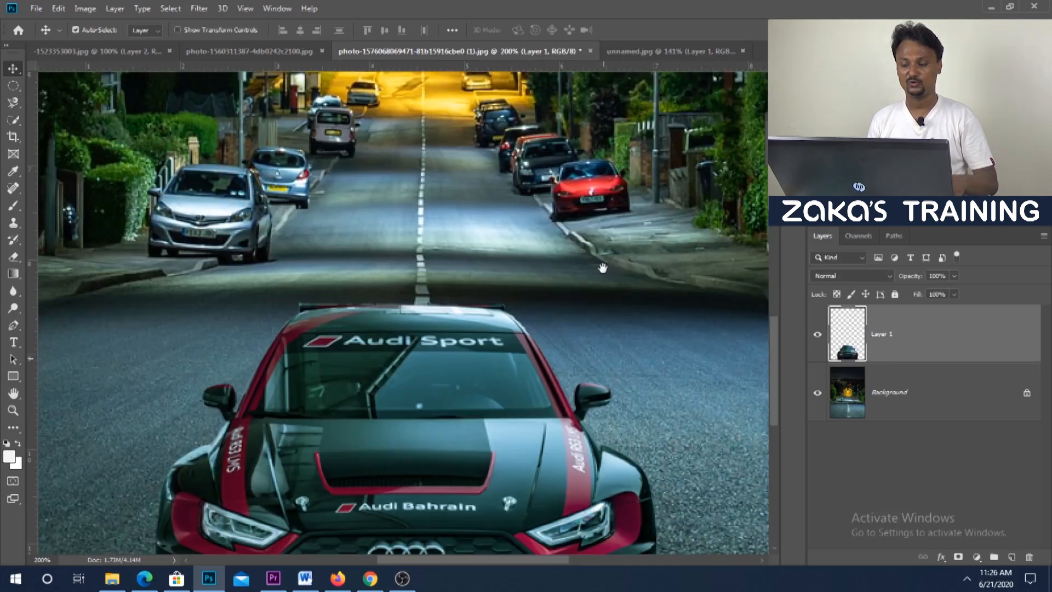
left_click_drag(602, 268, 608, 205)
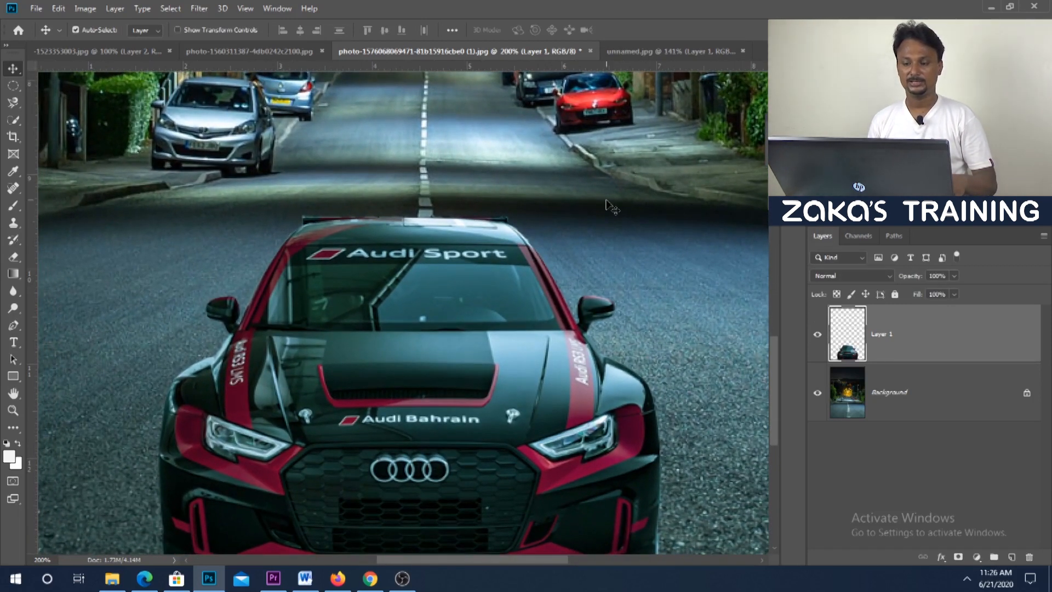
scroll(598, 214, "down", 1)
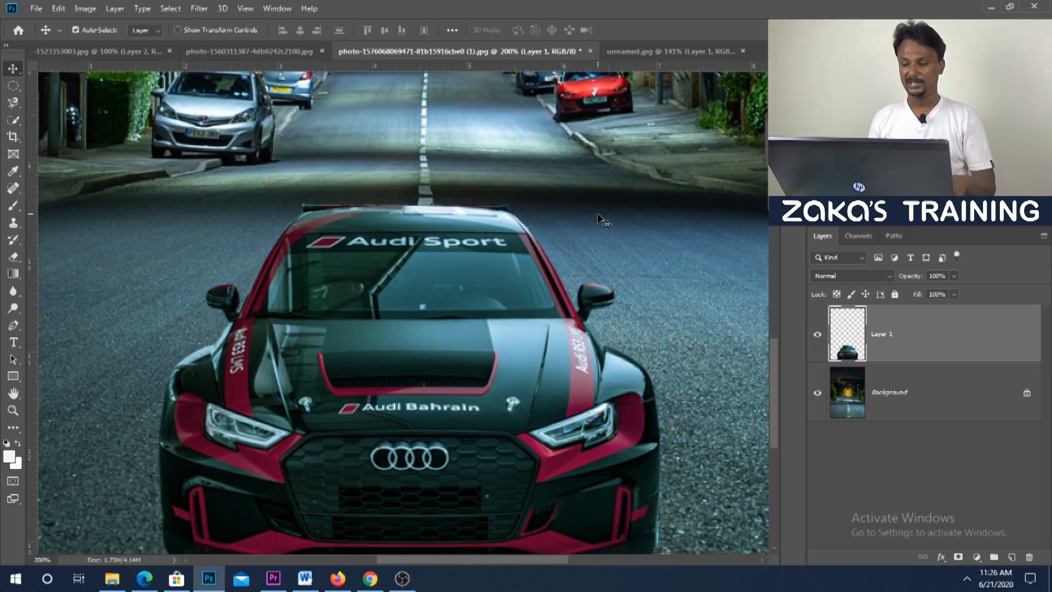
scroll(559, 219, "up", 3)
key("ctrl")
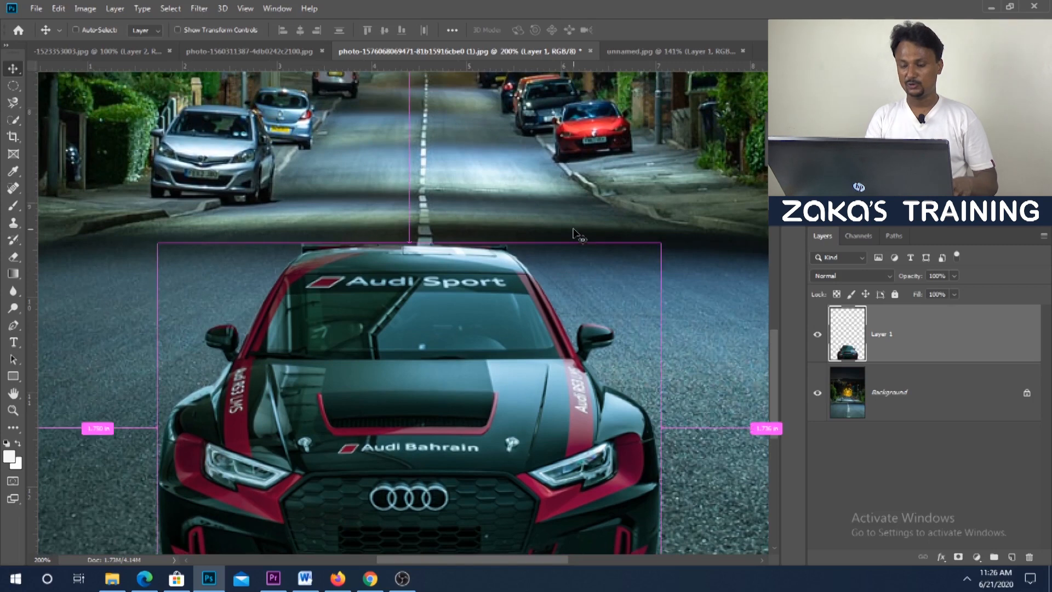
key("ctrl+minus")
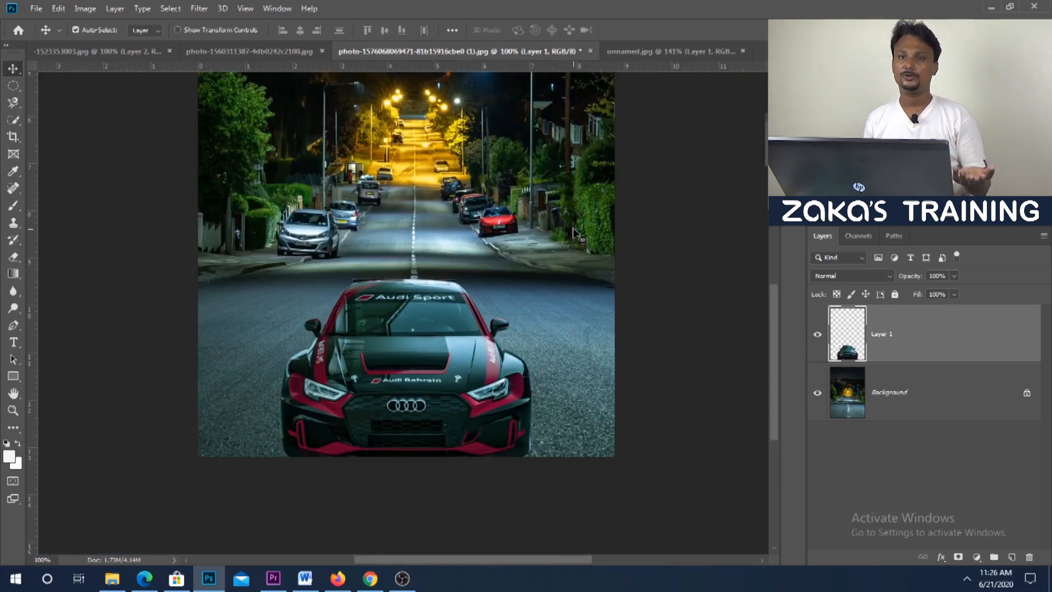